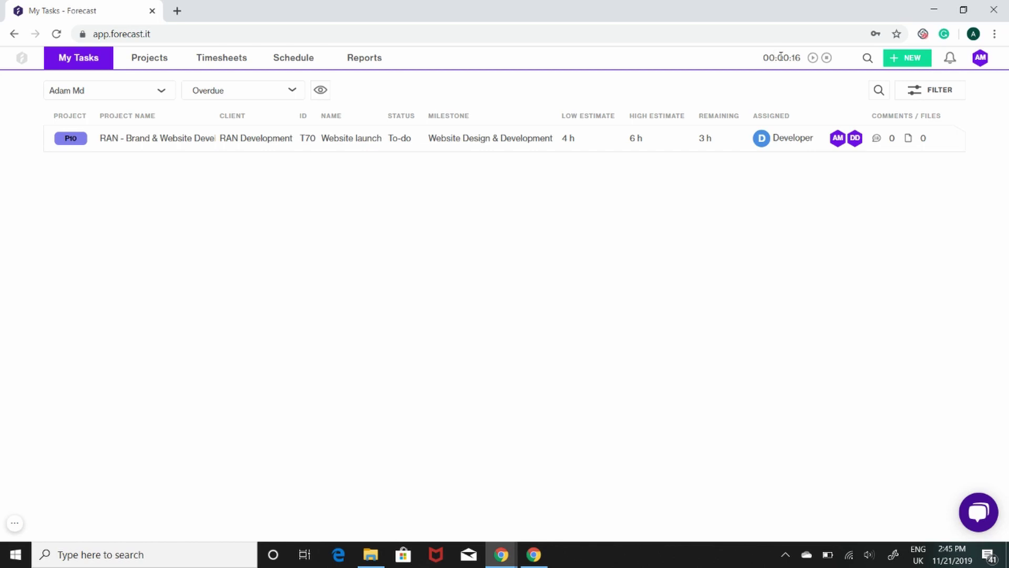
- Resume and stop the timer, logging its recorded time, and hide the timer from the header
{"action": "left_click", "coordinate": [812, 59]}
{"action": "left_click", "coordinate": [827, 59]}
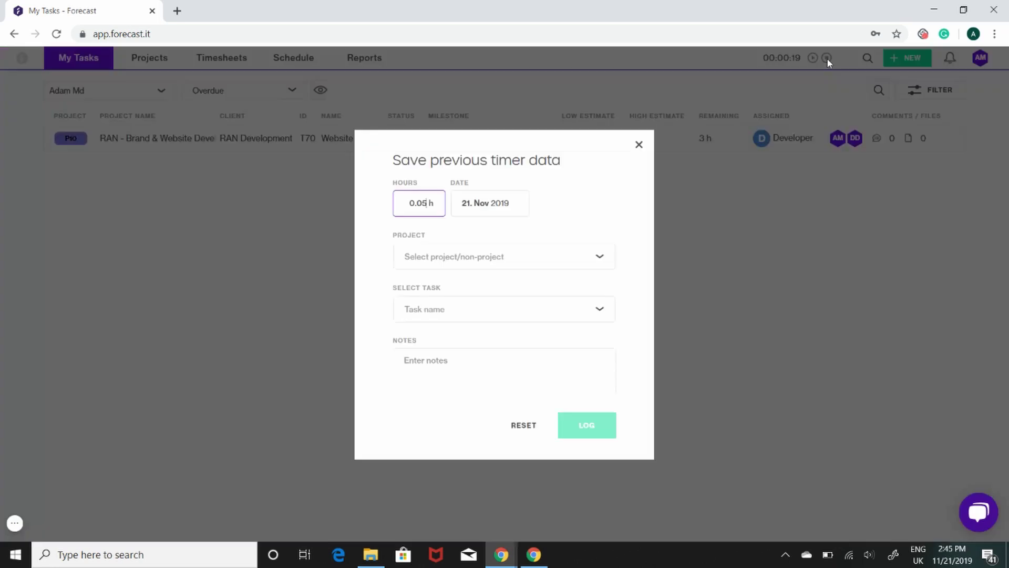
{"action": "left_click", "coordinate": [603, 427]}
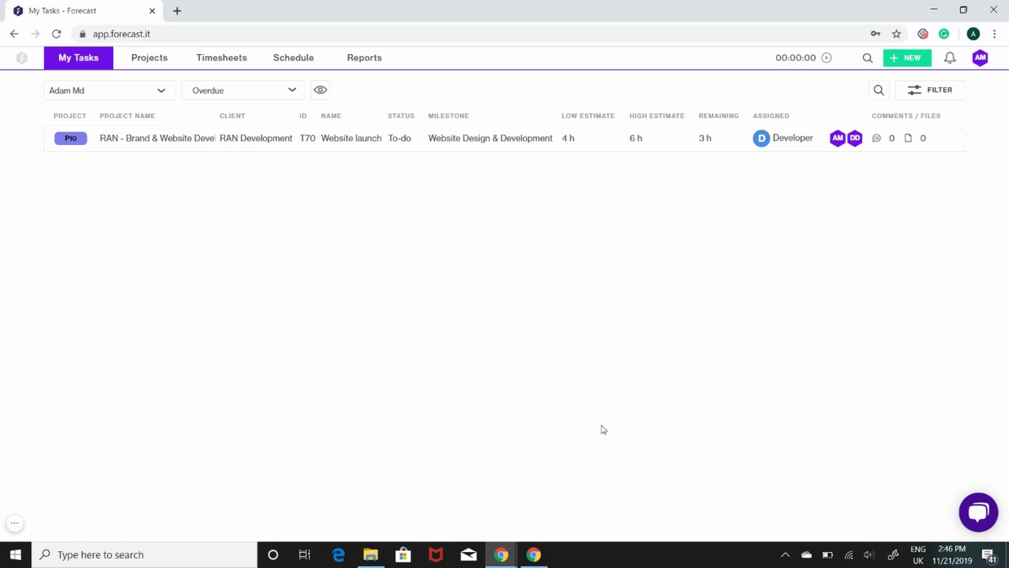
{"action": "left_click", "coordinate": [981, 65]}
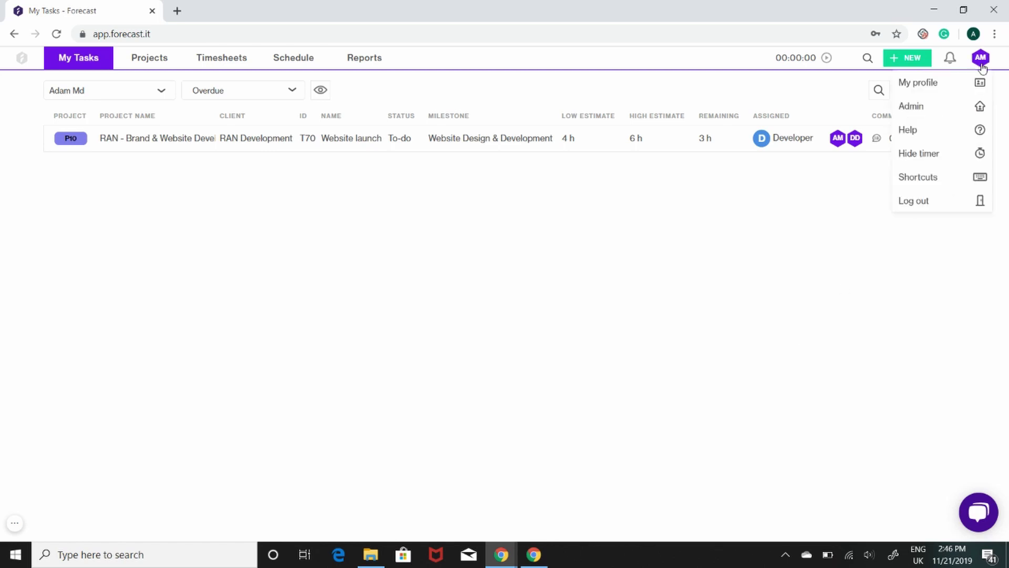
{"action": "left_click", "coordinate": [950, 153]}
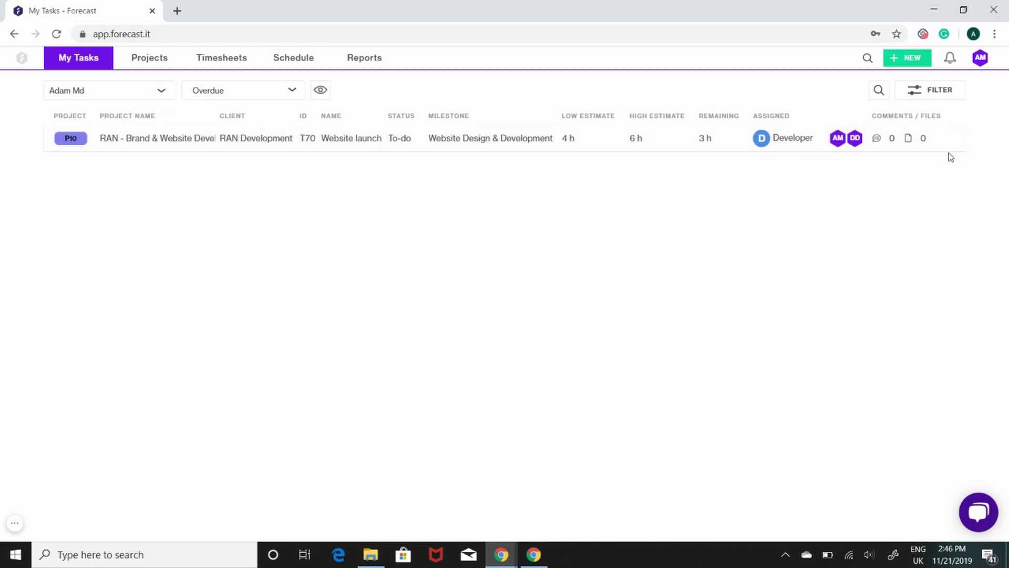
- Log a new 1 h time entry on task T83 External interviews in the RAN - Brand & Website Development project
{"action": "left_click", "coordinate": [913, 58]}
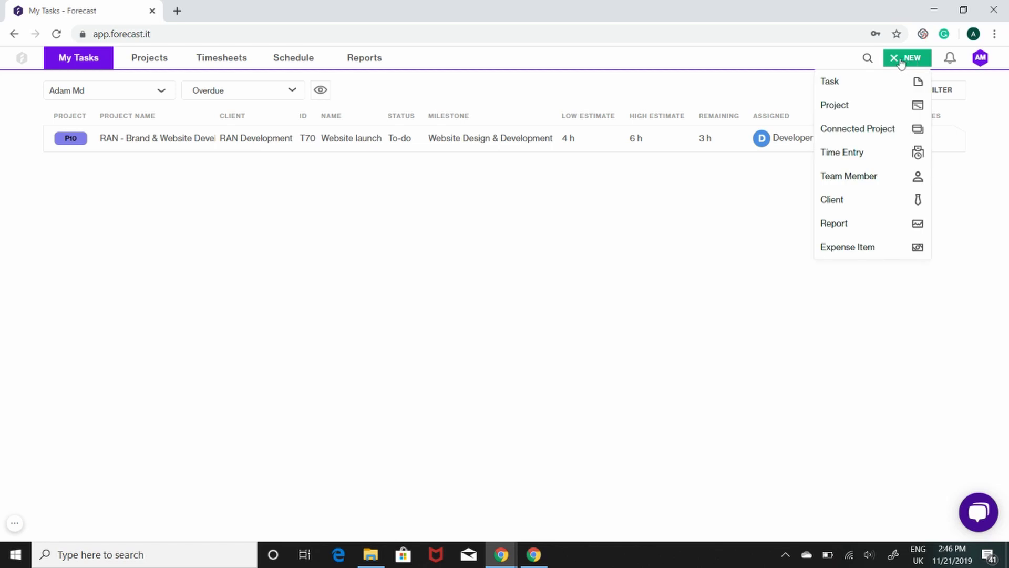
{"action": "left_click", "coordinate": [858, 152]}
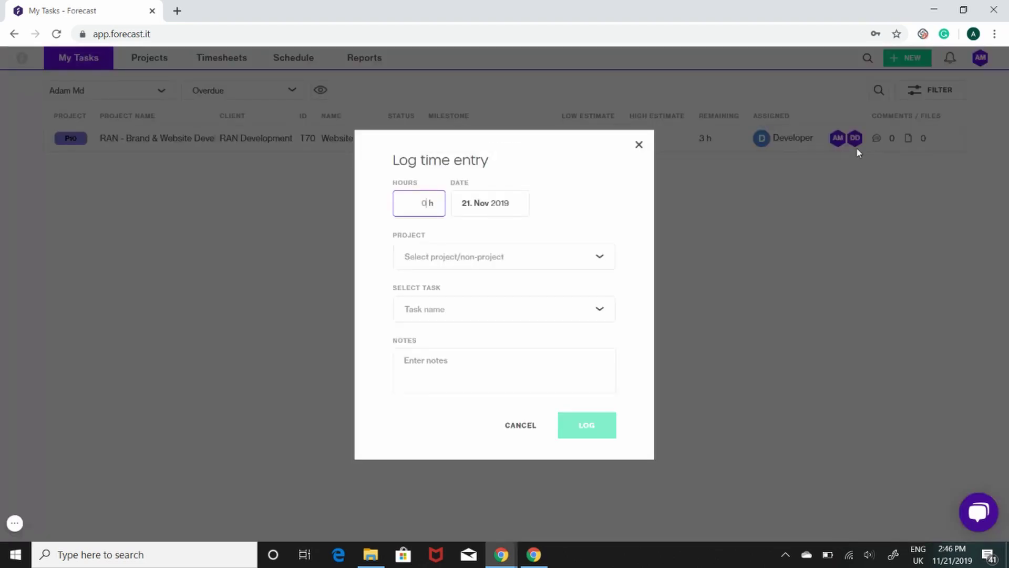
{"action": "type", "text": "1 h"}
{"action": "left_click", "coordinate": [470, 263]}
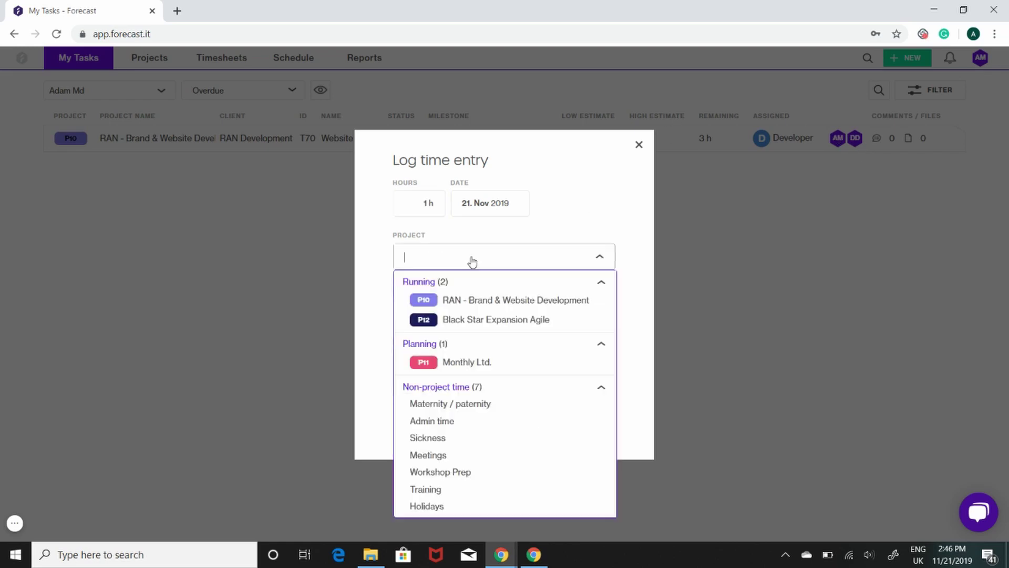
{"action": "left_click", "coordinate": [473, 298]}
{"action": "left_click", "coordinate": [488, 312]}
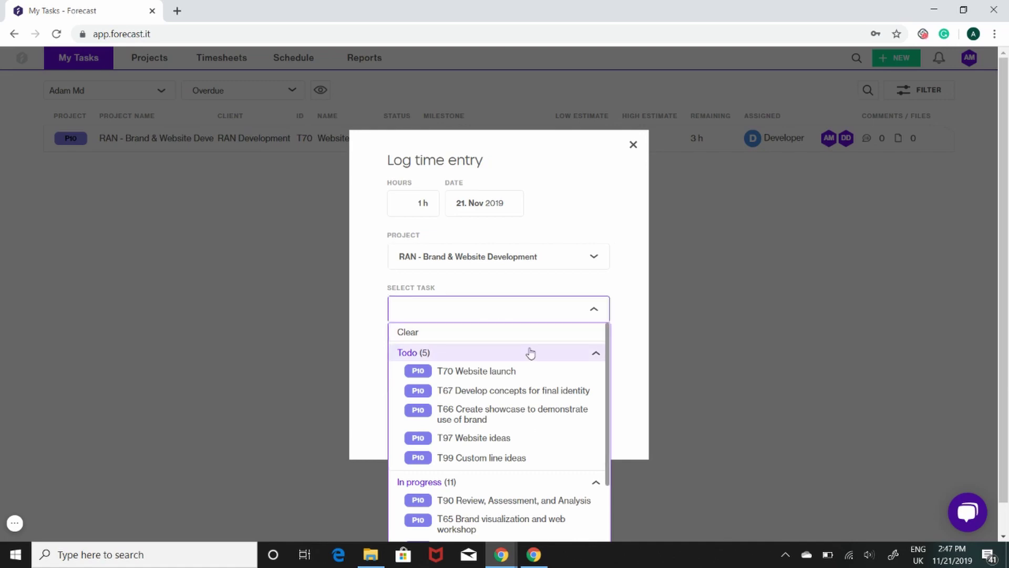
{"action": "scroll", "coordinate": [532, 353], "scroll_direction": "down", "scroll_amount": 3}
{"action": "left_click", "coordinate": [534, 450]}
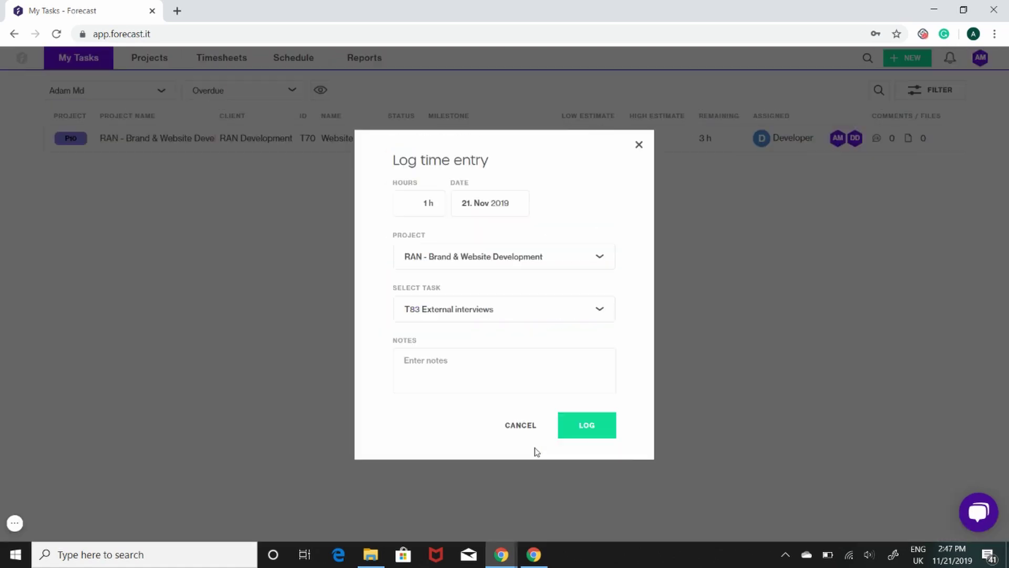
{"action": "left_click", "coordinate": [598, 427]}
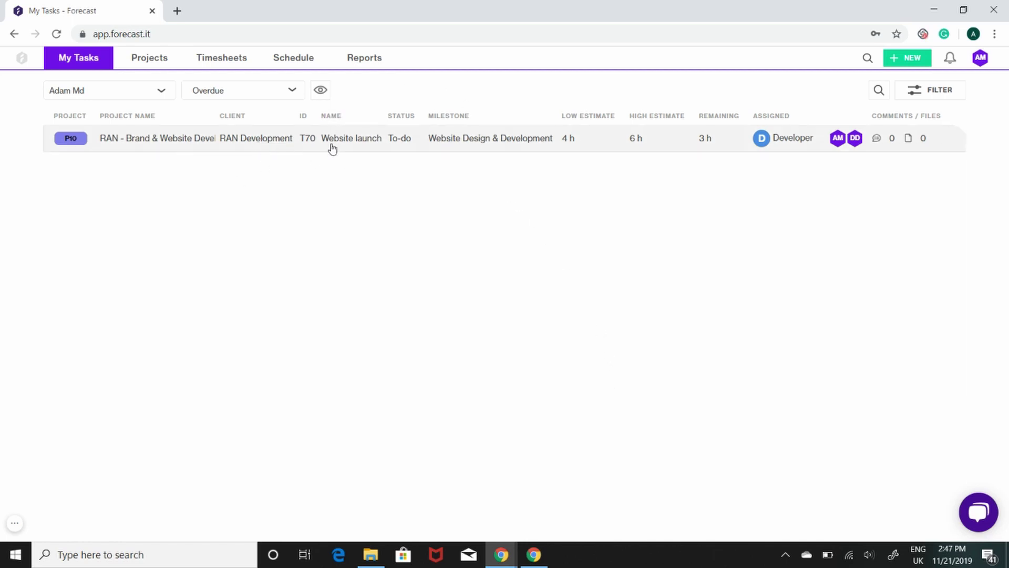
- Add a 1 h time entry dated 21 Nov 2019 to the T70 Website launch task and close the task
{"action": "left_click", "coordinate": [363, 142]}
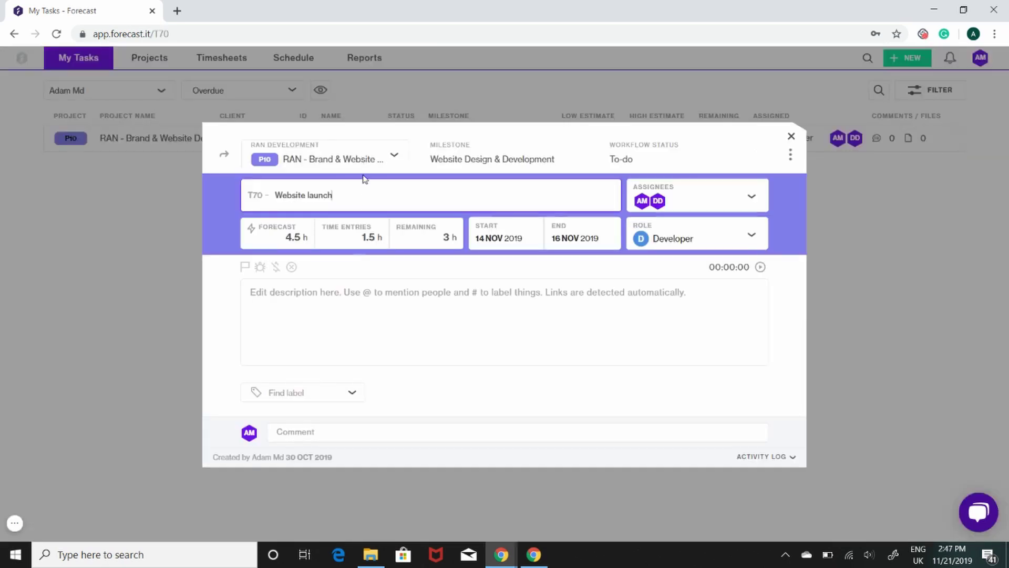
{"action": "left_click", "coordinate": [365, 239]}
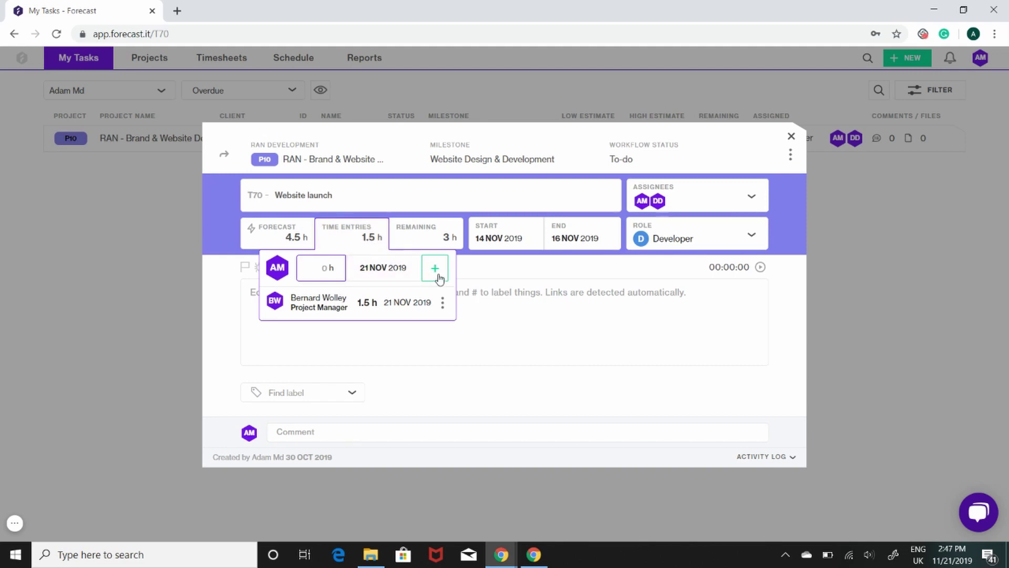
{"action": "type", "text": "1"}
{"action": "left_click", "coordinate": [440, 276]}
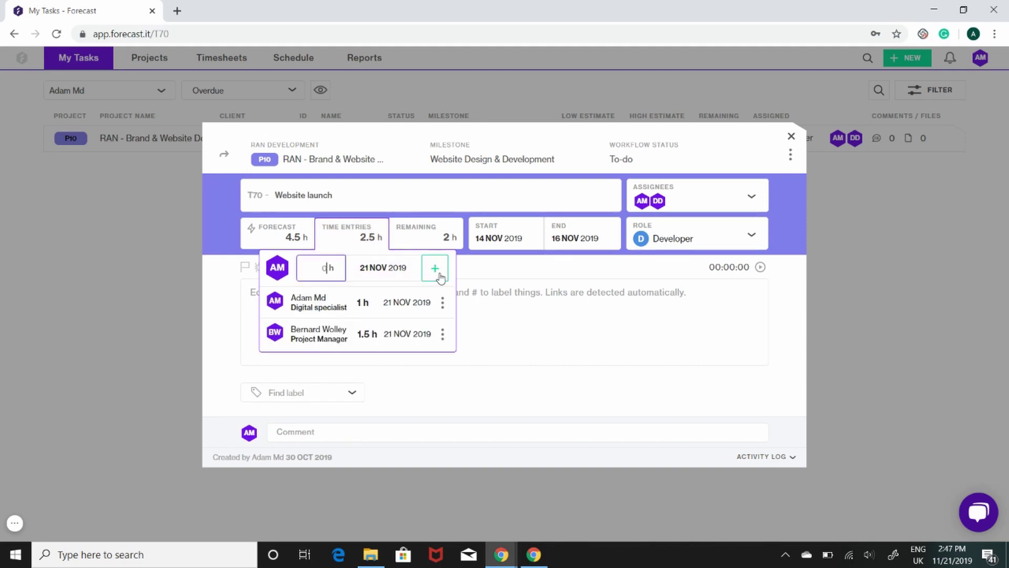
{"action": "left_click", "coordinate": [866, 282]}
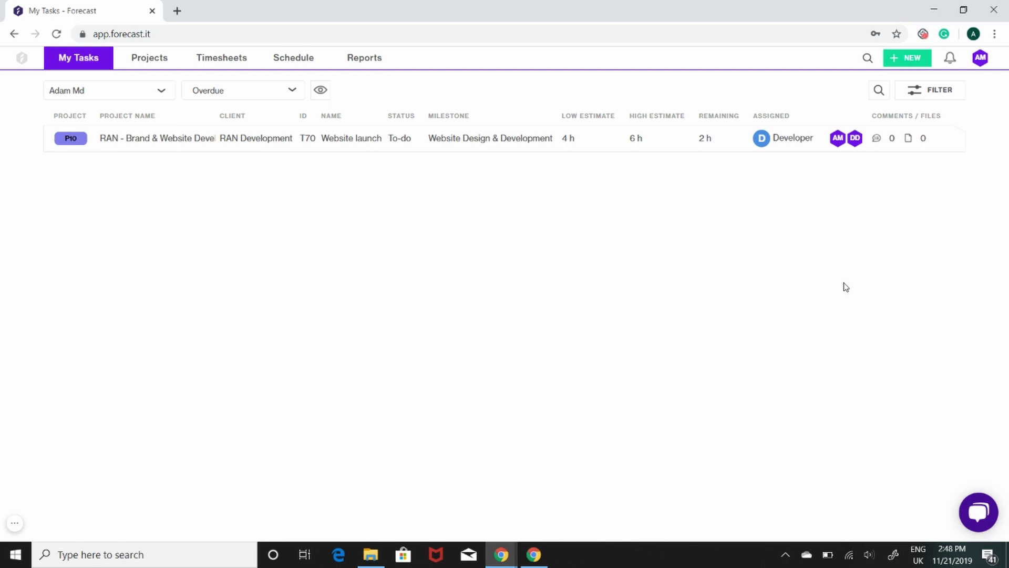
- From the day timesheet for 21 Nov 2019, search tasks for "dat" and log 3 hours on T93 Data collection
{"action": "left_click", "coordinate": [76, 82]}
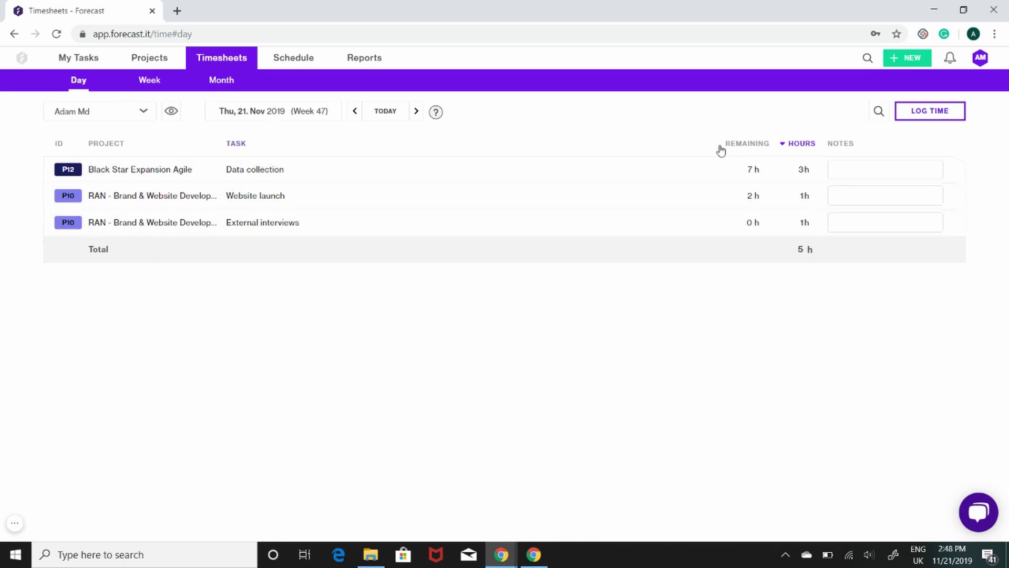
{"action": "left_click", "coordinate": [919, 111]}
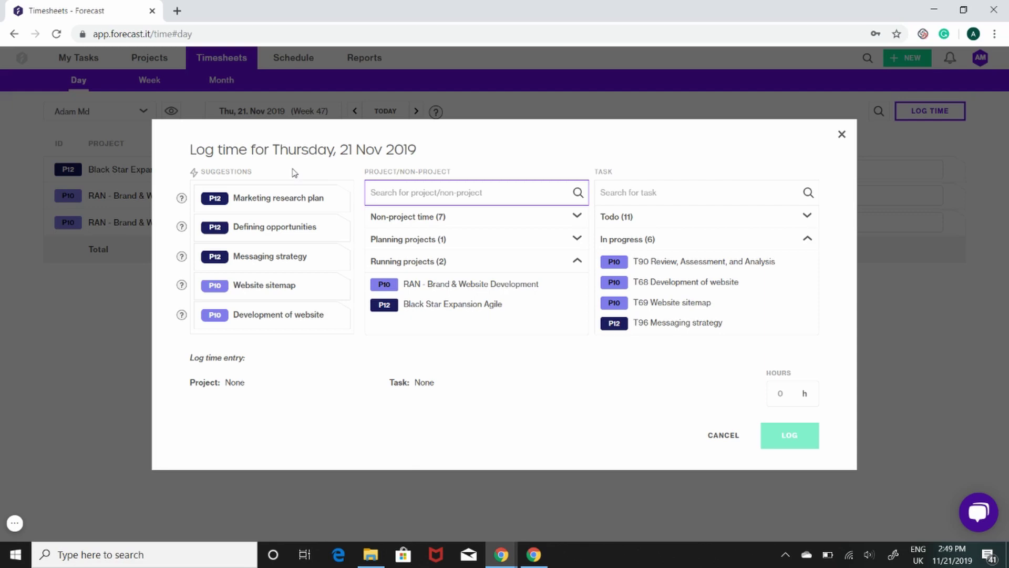
{"action": "mouse_move", "coordinate": [182, 200]}
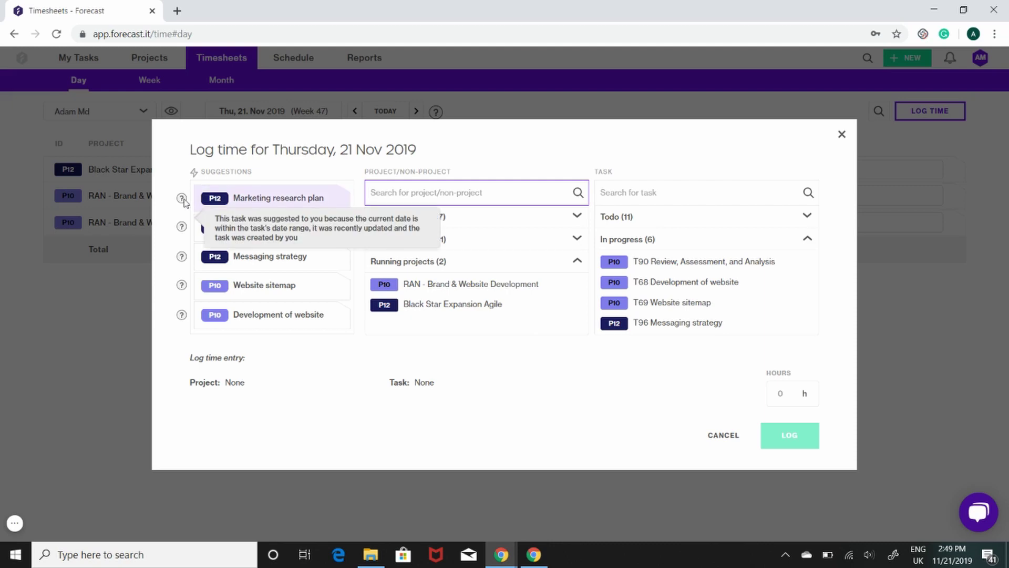
{"action": "mouse_move", "coordinate": [182, 230]}
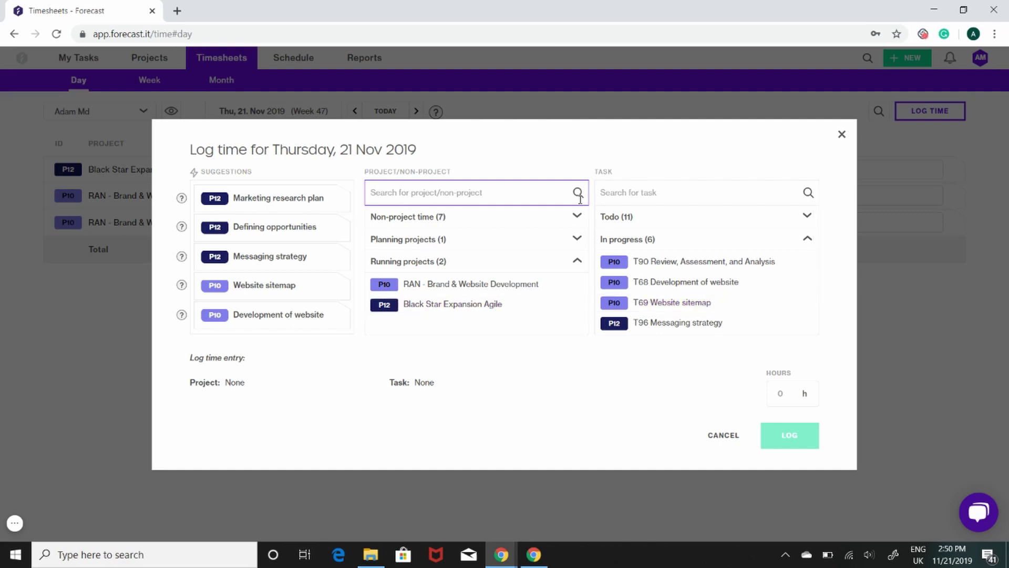
{"action": "left_click", "coordinate": [665, 193]}
{"action": "type", "text": "dat"}
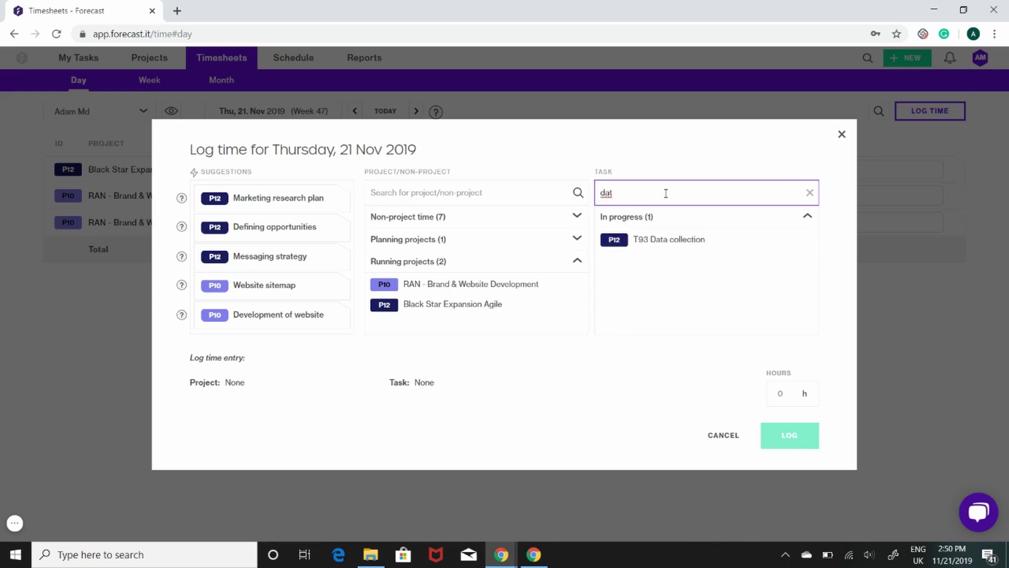
{"action": "left_click", "coordinate": [685, 239]}
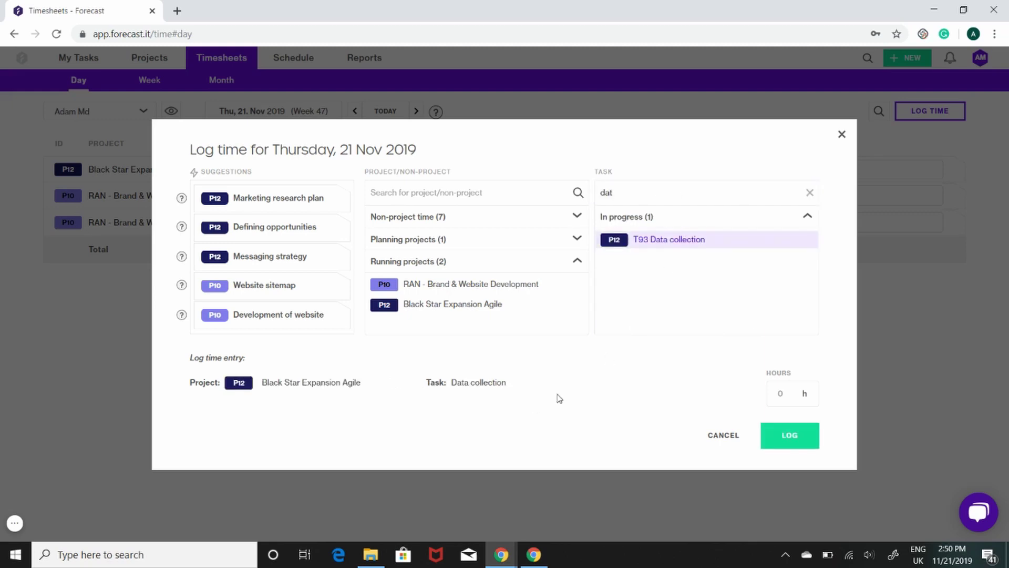
{"action": "left_click", "coordinate": [791, 398]}
{"action": "type", "text": "3"}
{"action": "left_click", "coordinate": [800, 442]}
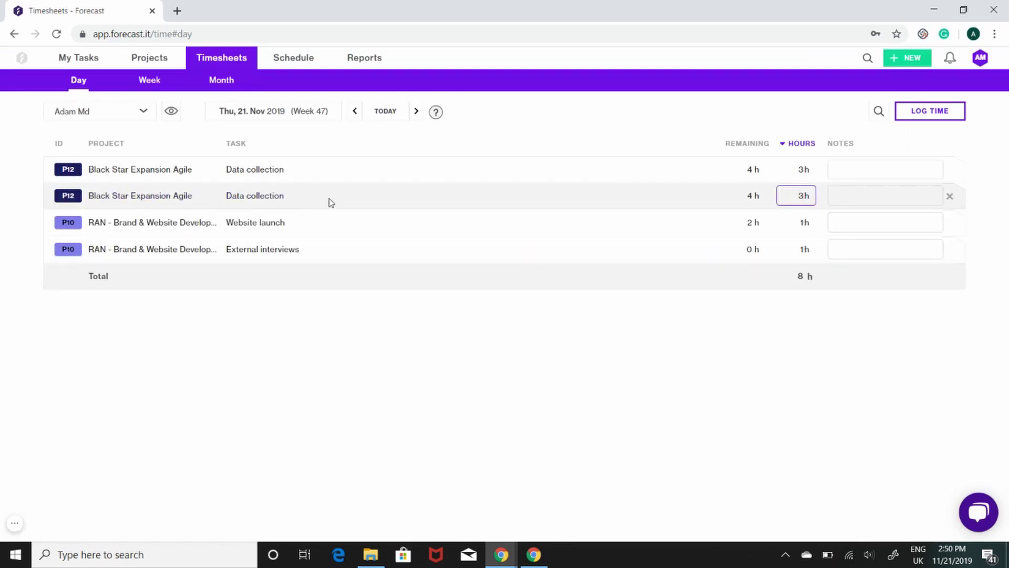
- Log 1 hour on the RAN - Brand & Website Development project without choosing a task
{"action": "left_click", "coordinate": [920, 111]}
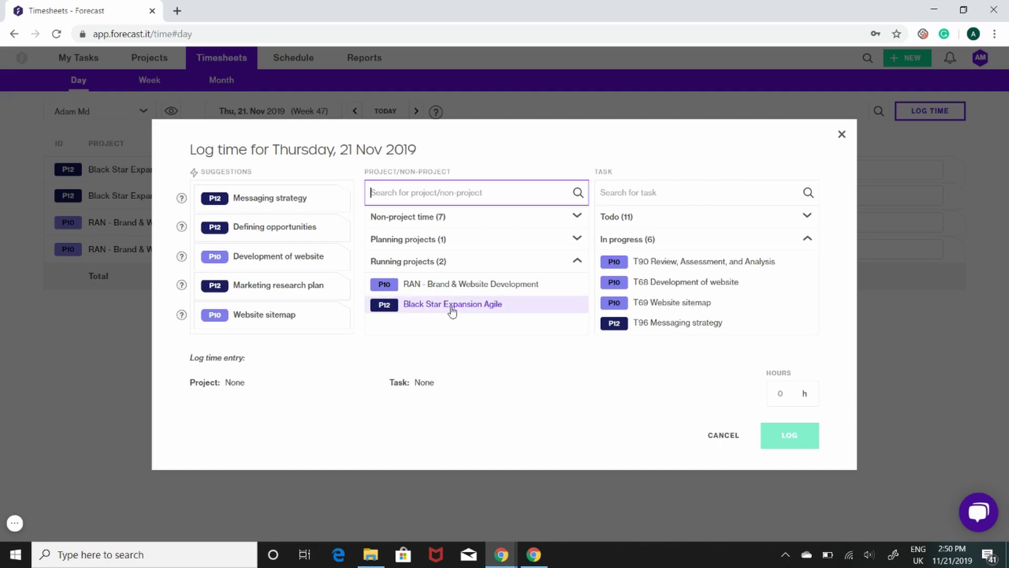
{"action": "left_click", "coordinate": [451, 287]}
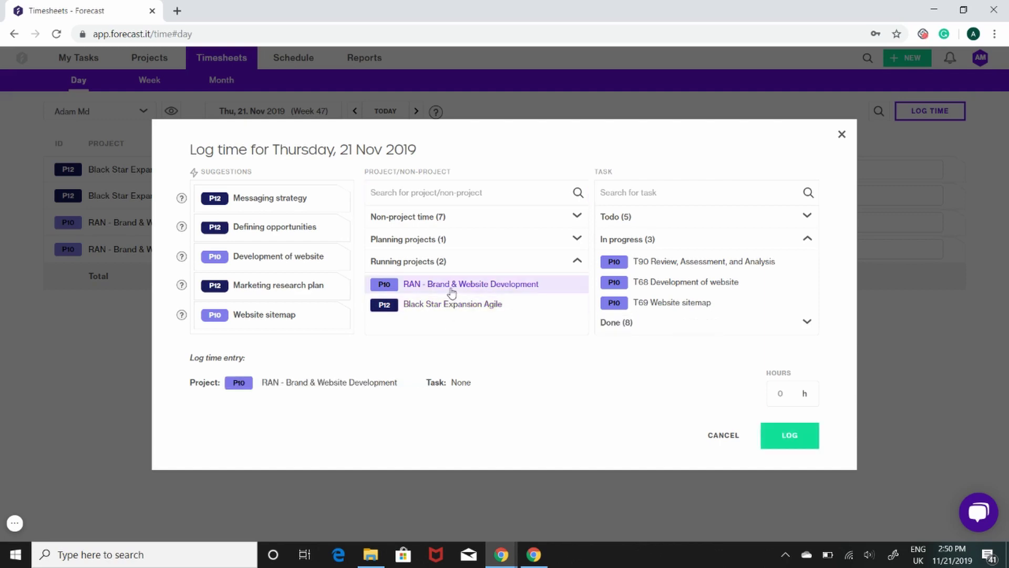
{"action": "left_click", "coordinate": [779, 394]}
{"action": "type", "text": "1"}
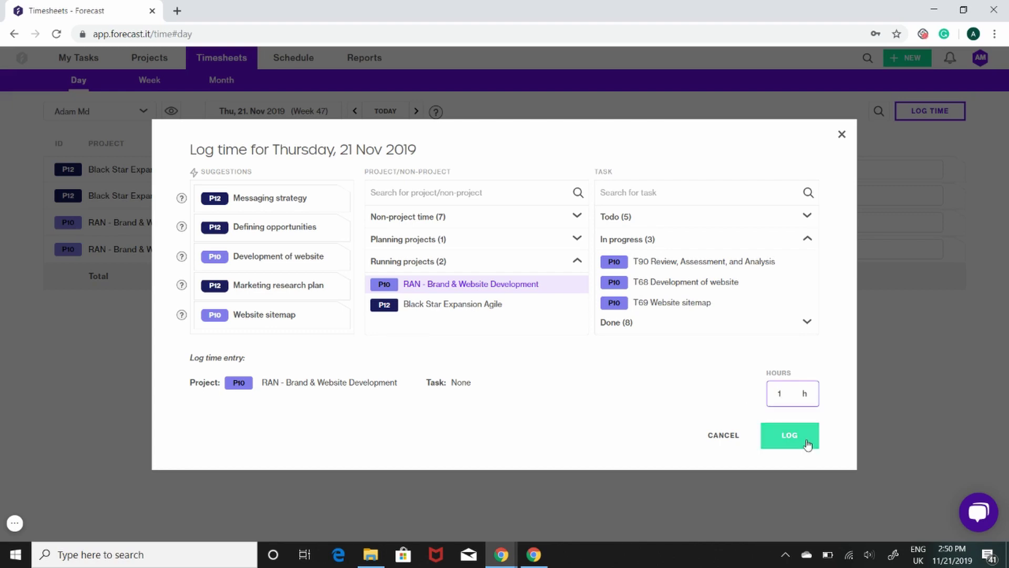
{"action": "left_click", "coordinate": [804, 436]}
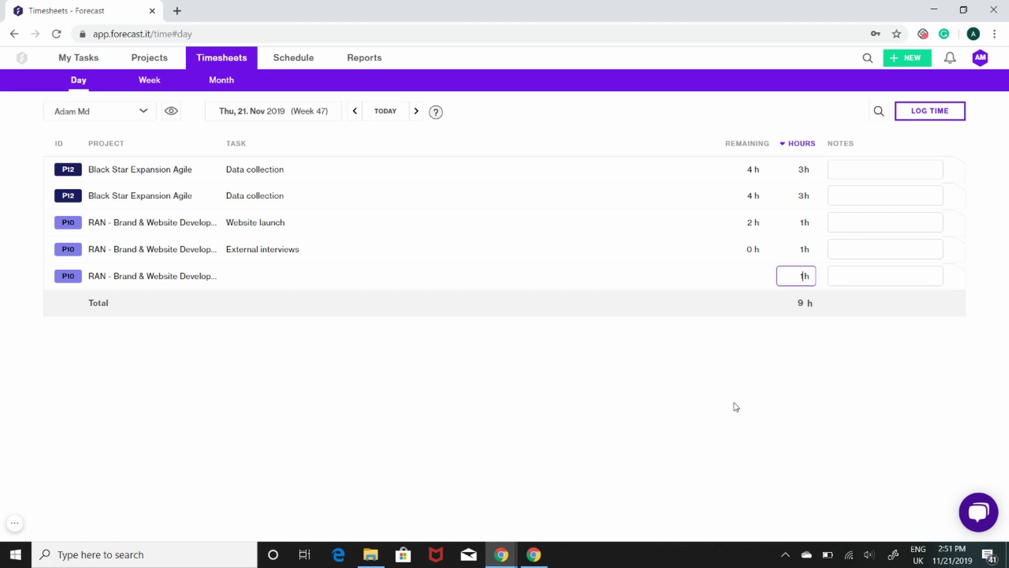
- Try sorting the day's time entries by hours, and sort them by remaining hours in descending order
{"action": "left_click", "coordinate": [785, 151]}
{"action": "left_click", "coordinate": [785, 151]}
{"action": "left_click", "coordinate": [786, 152]}
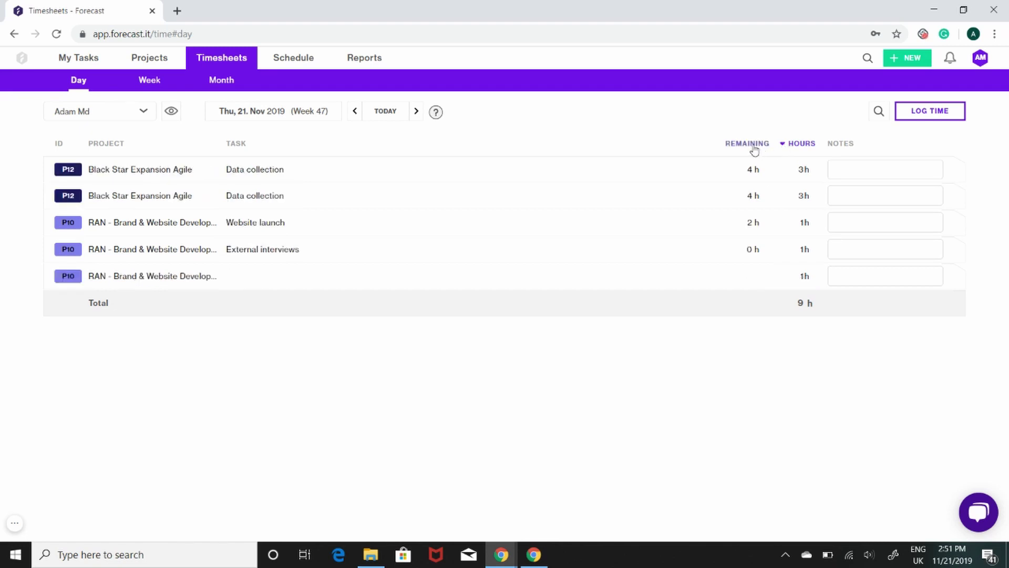
{"action": "left_click", "coordinate": [731, 147]}
{"action": "left_click", "coordinate": [731, 147]}
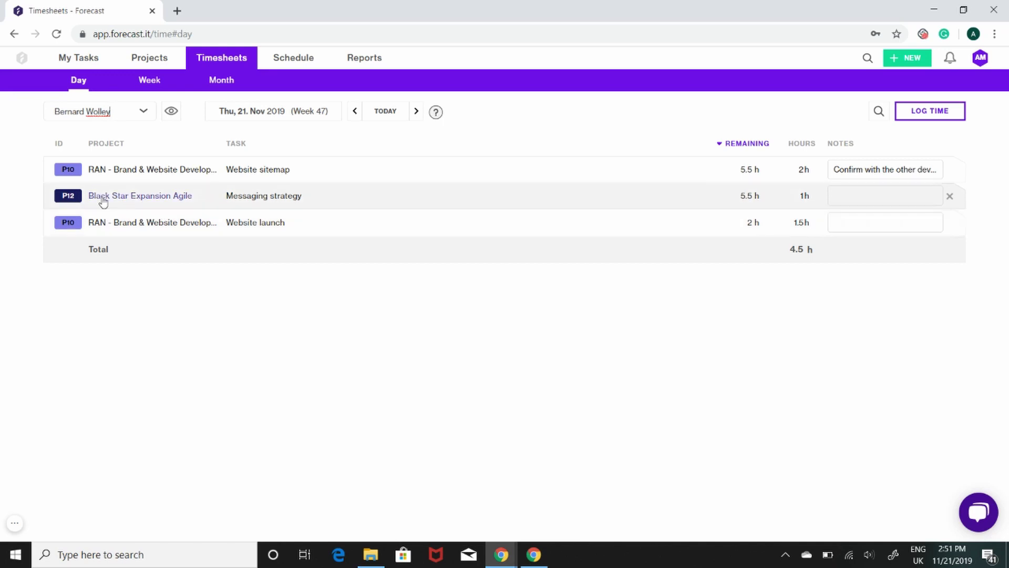
- Show the Milestone and Client columns in the day timesheet
{"action": "left_click", "coordinate": [172, 111]}
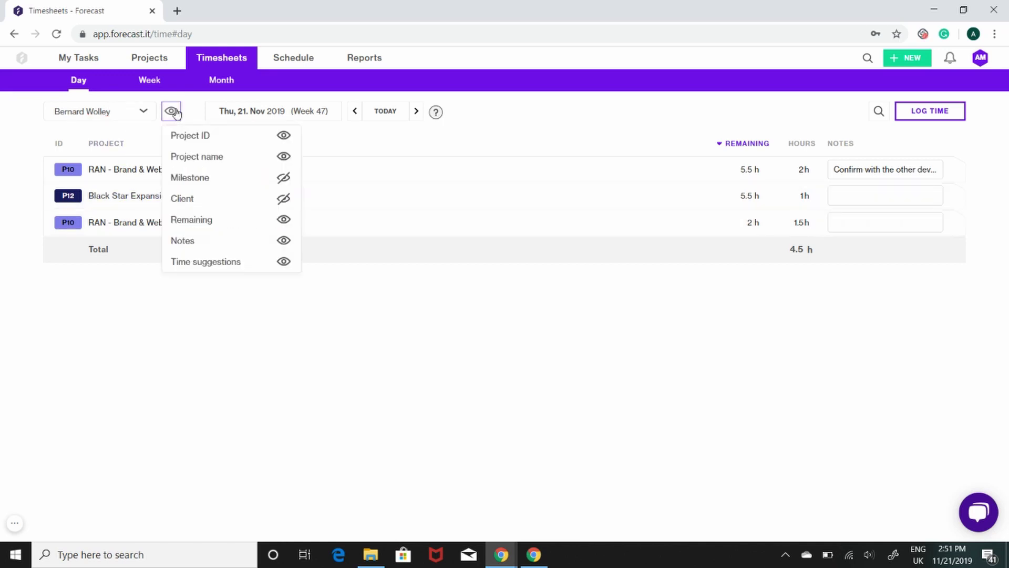
{"action": "left_click", "coordinate": [192, 179]}
{"action": "left_click", "coordinate": [192, 200]}
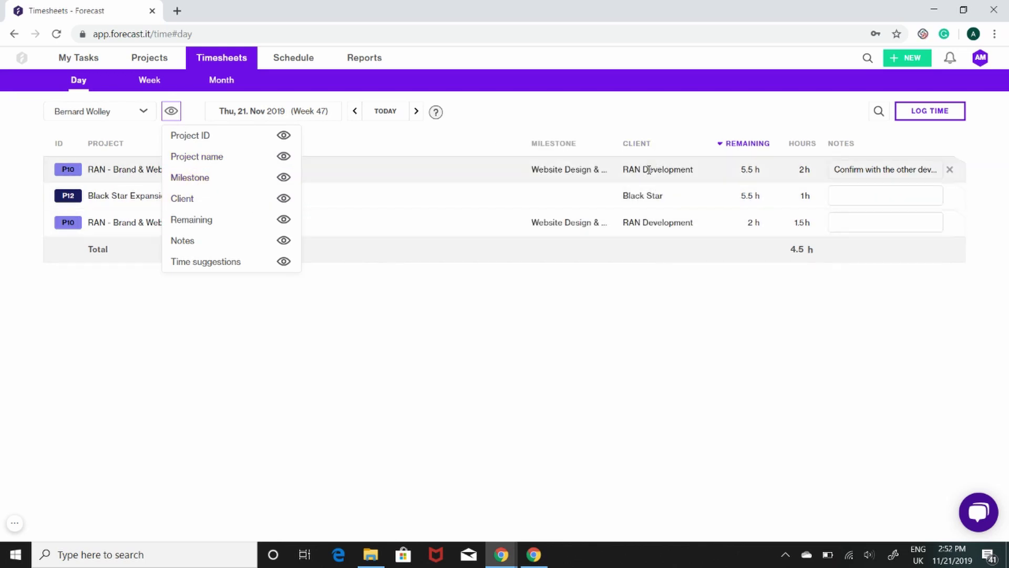
{"action": "left_click", "coordinate": [616, 362]}
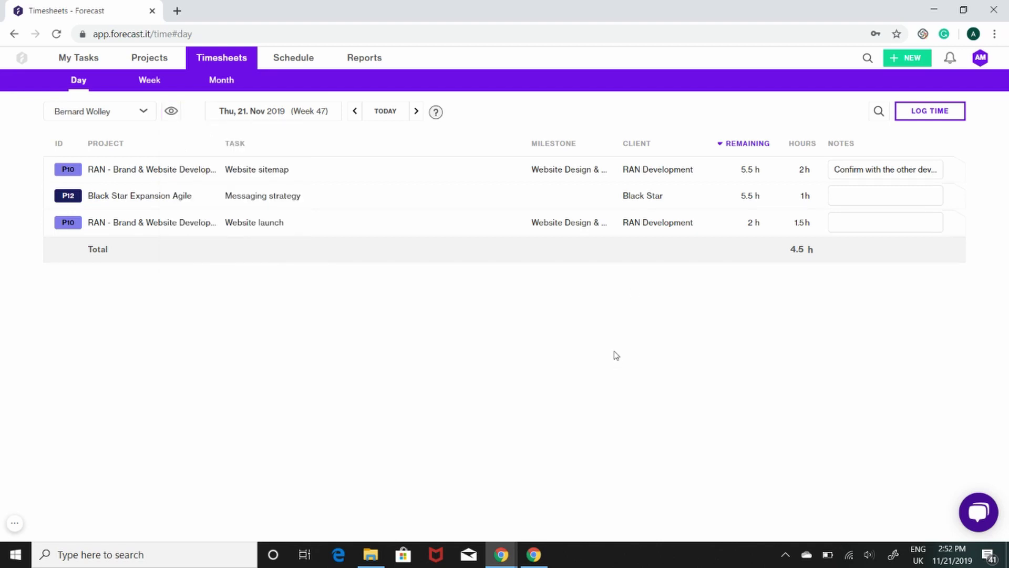
- View the timesheet for 14 Nov 2019 and return to today's date
{"action": "left_click", "coordinate": [293, 117]}
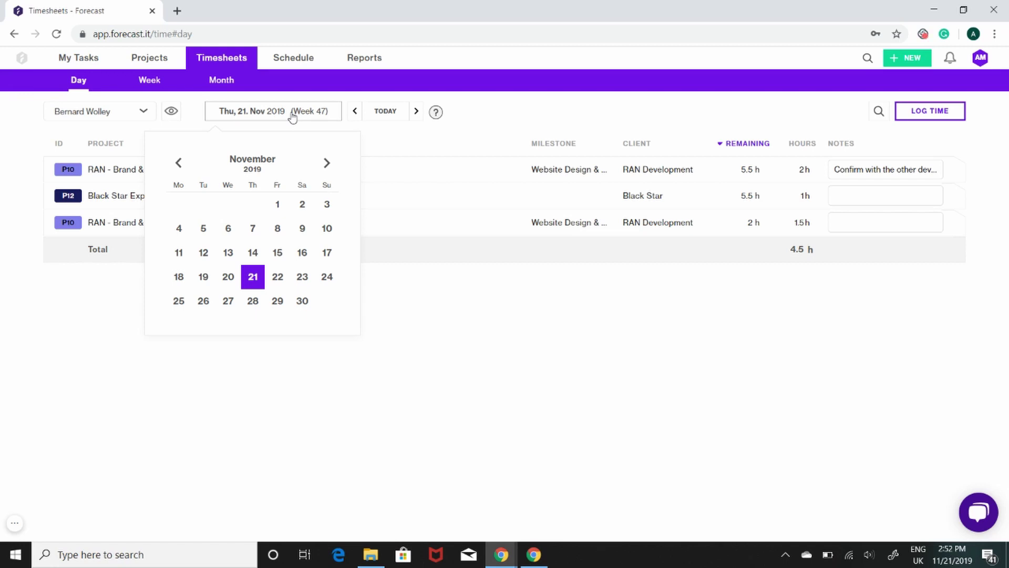
{"action": "left_click", "coordinate": [254, 255]}
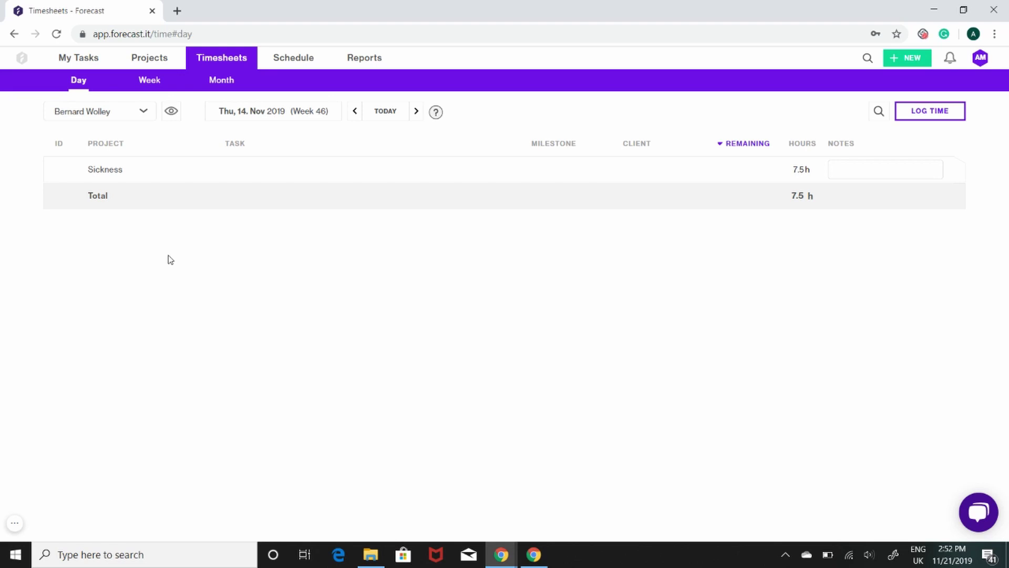
{"action": "left_click", "coordinate": [385, 113]}
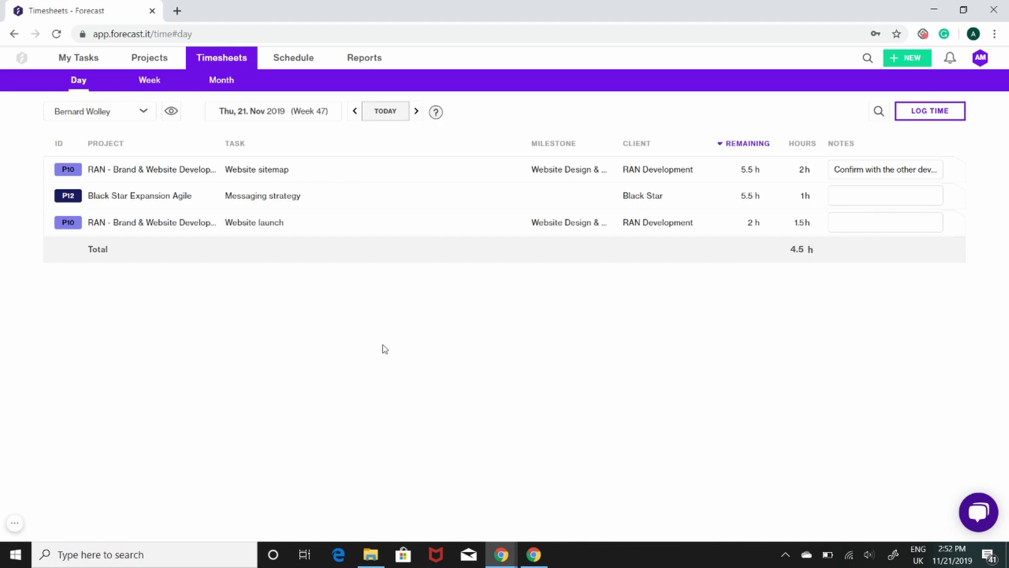
- Open the timesheet's help article on time registration and read how and where time can be recorded
{"action": "left_click", "coordinate": [436, 113]}
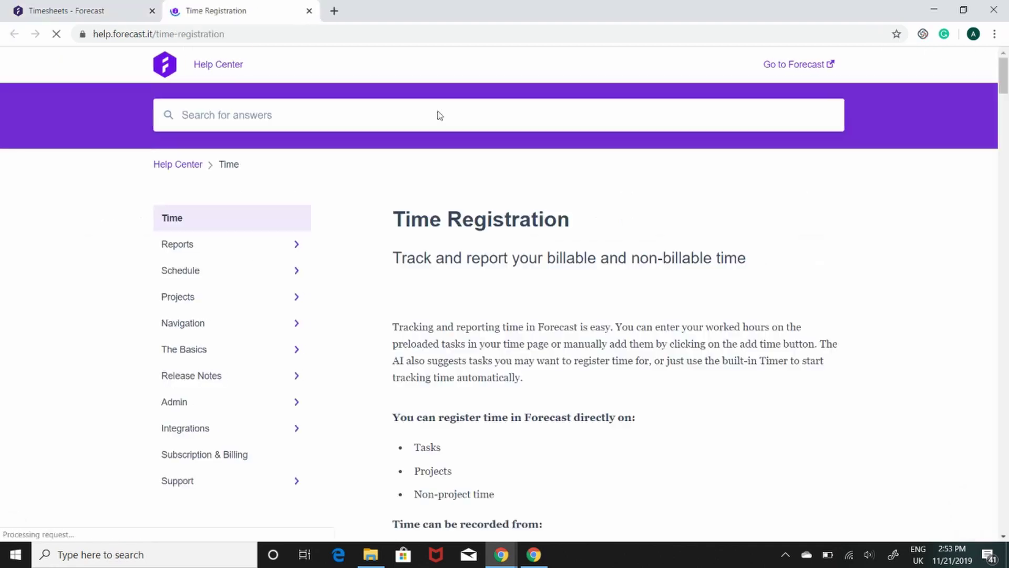
{"action": "scroll", "coordinate": [579, 290], "scroll_direction": "down", "scroll_amount": 7}
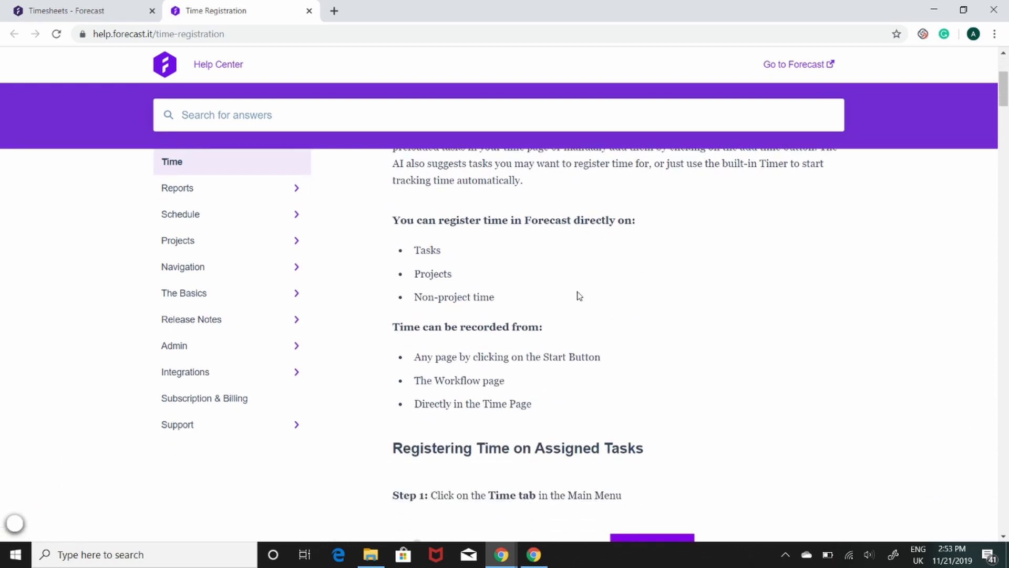
- Close the time registration help article and show the timesheet by week
{"action": "key", "text": "ctrl+w"}
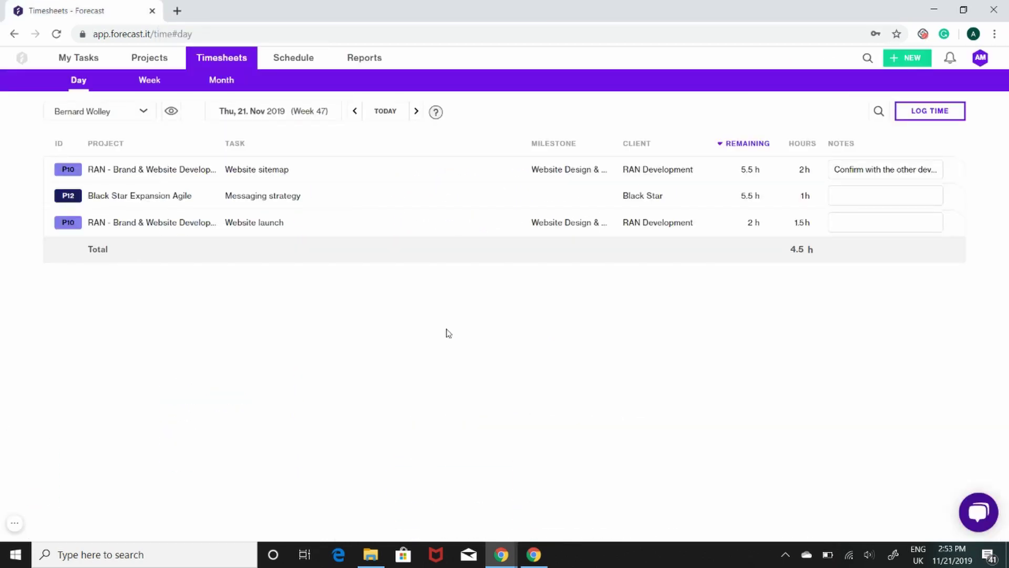
{"action": "left_click", "coordinate": [879, 111]}
{"action": "left_click", "coordinate": [149, 80]}
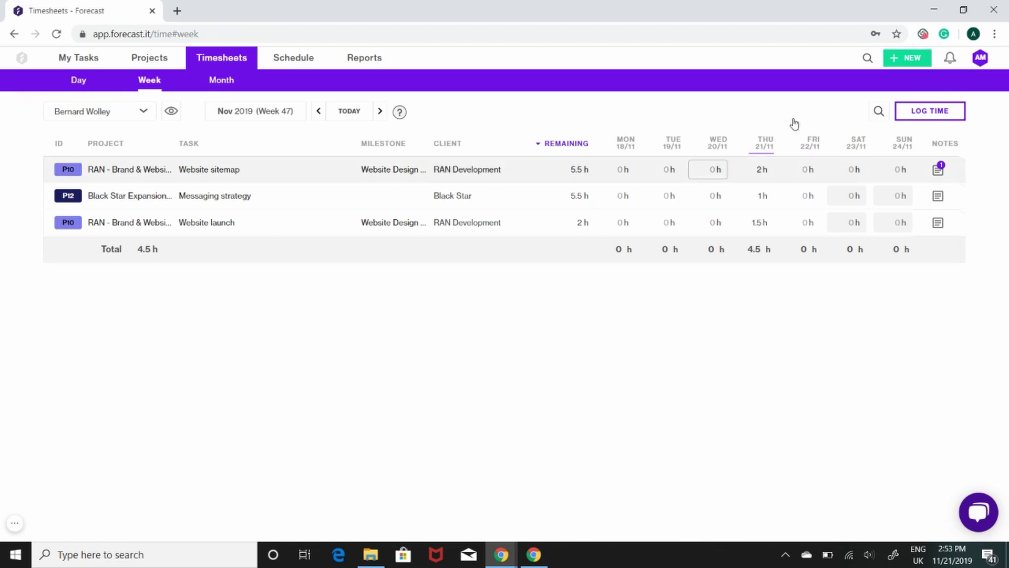
- Log a new time entry for the Marketing research plan task of Black Star Expansion Agile, finding the task with "mar"
{"action": "left_click", "coordinate": [942, 110]}
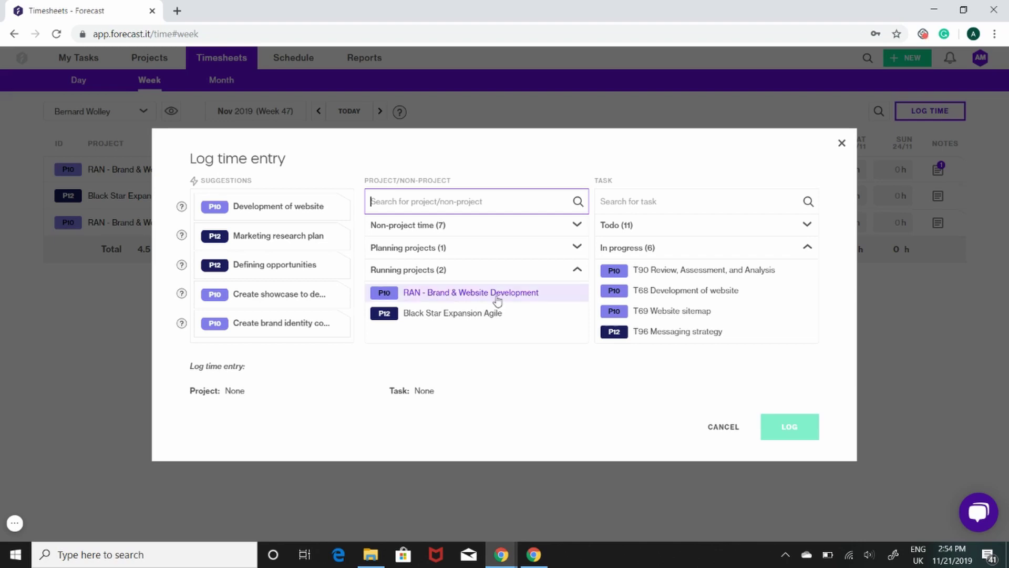
{"action": "left_click", "coordinate": [631, 198]}
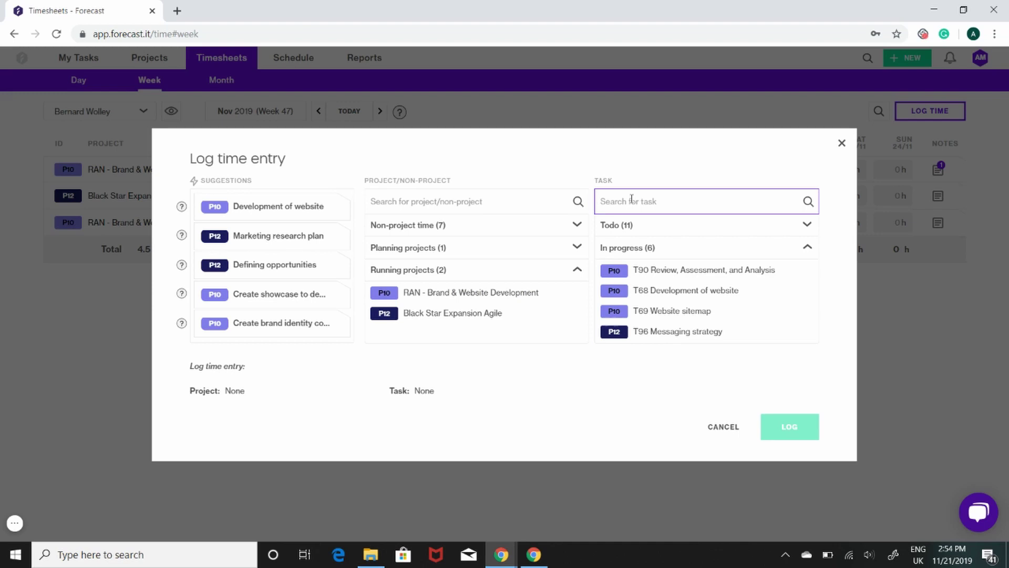
{"action": "type", "text": "mar"}
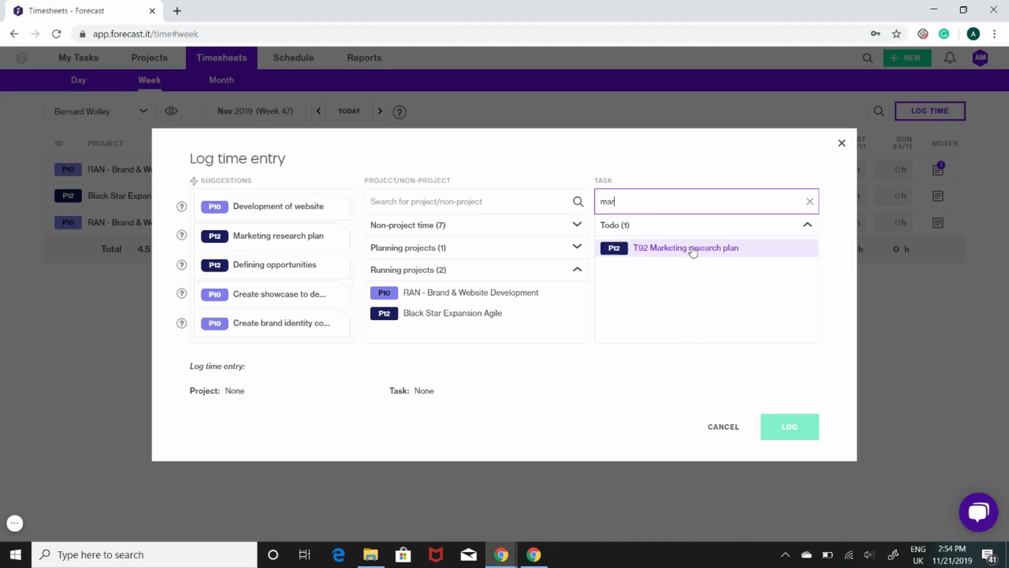
{"action": "left_click", "coordinate": [692, 254]}
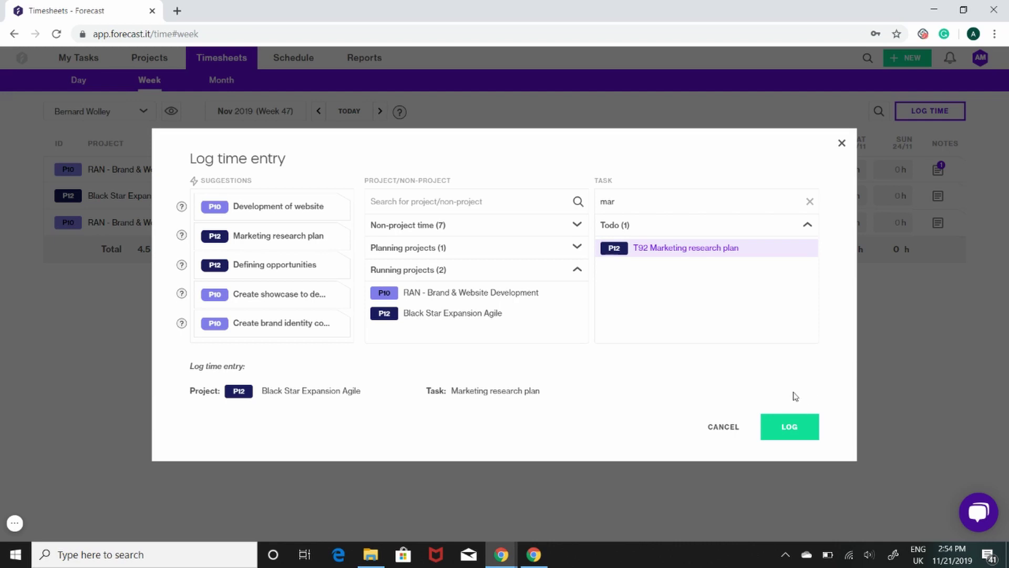
{"action": "left_click", "coordinate": [790, 429]}
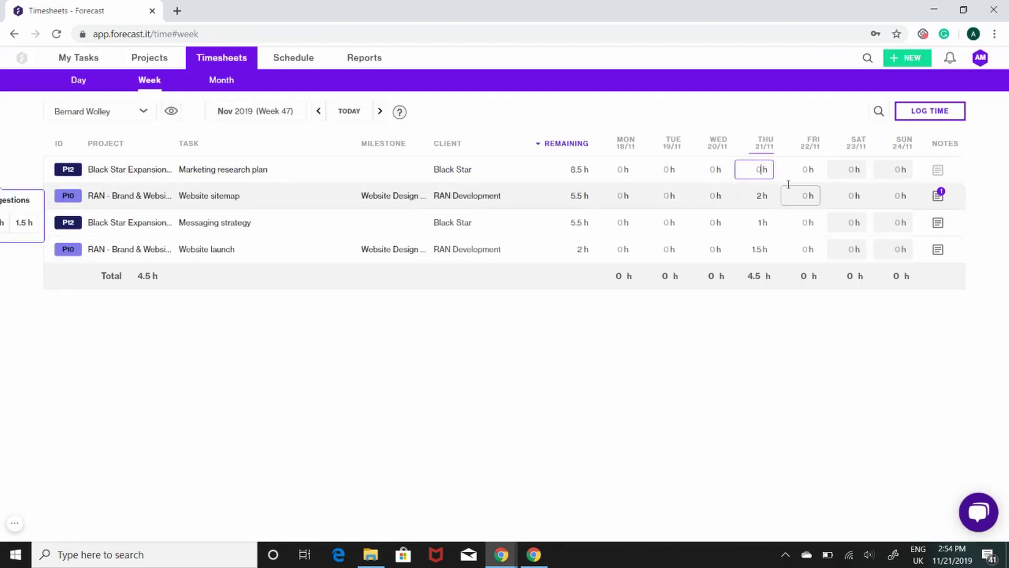
- Register 2 h on Monday 18/11 and 3 h on Wednesday 20/11 for the Marketing research plan task
{"action": "left_click", "coordinate": [743, 162]}
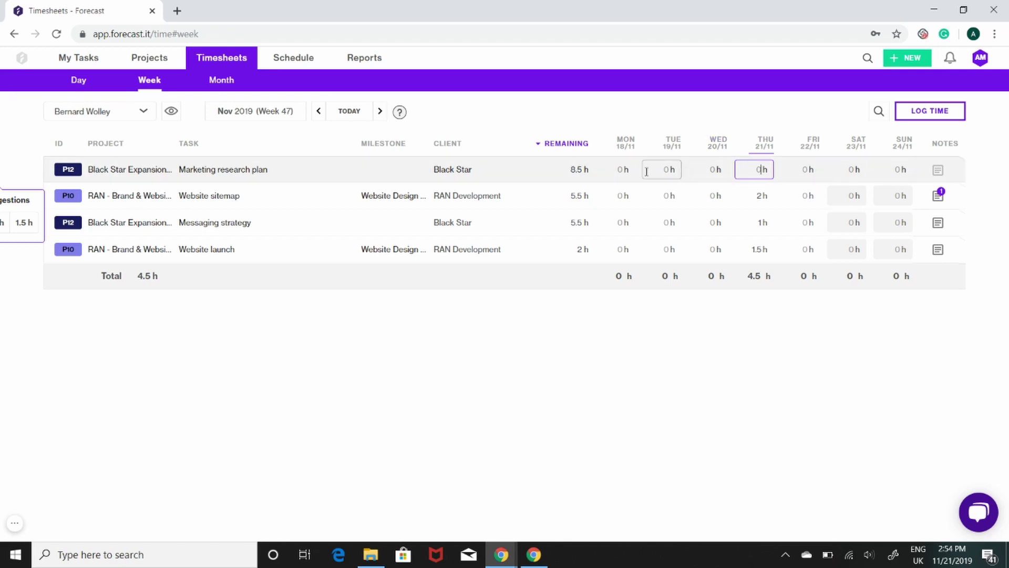
{"action": "left_click", "coordinate": [620, 170]}
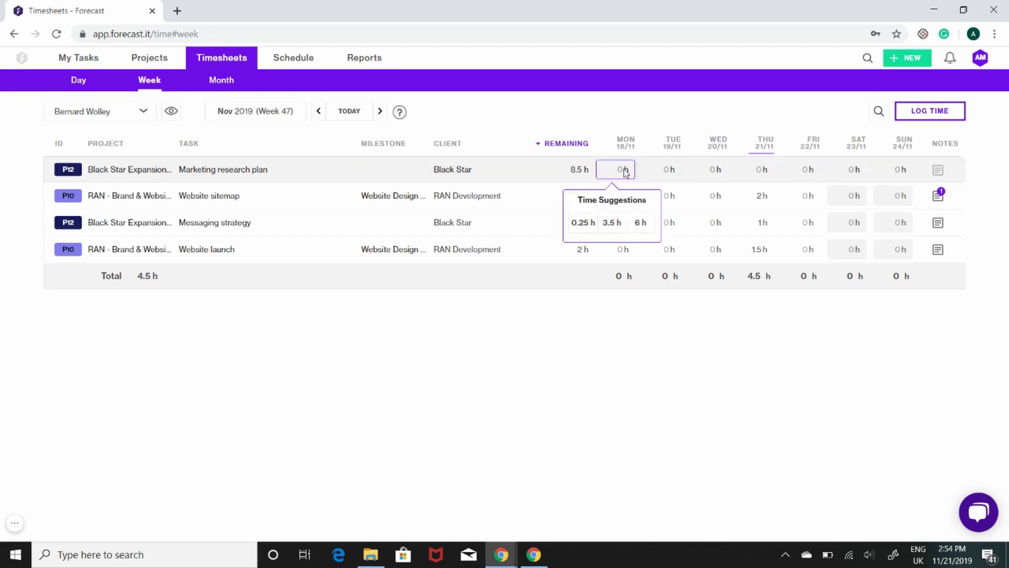
{"action": "type", "text": "2 h"}
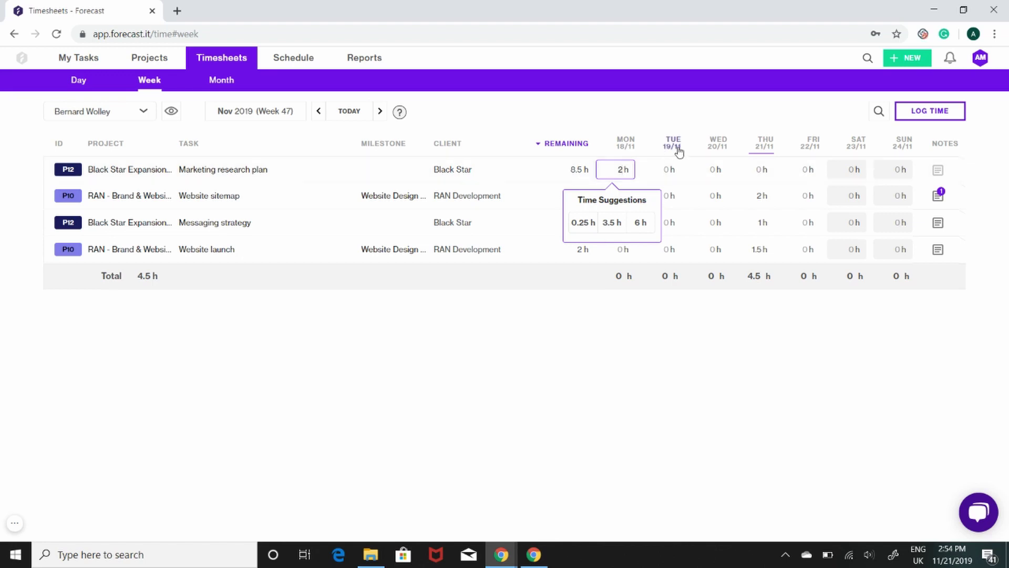
{"action": "left_click", "coordinate": [717, 170]}
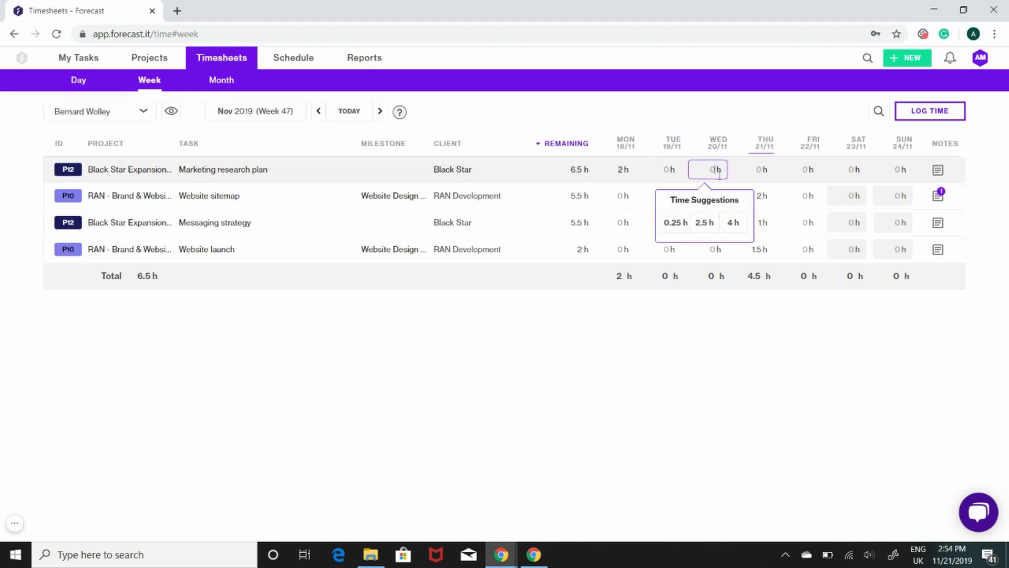
{"action": "type", "text": "3"}
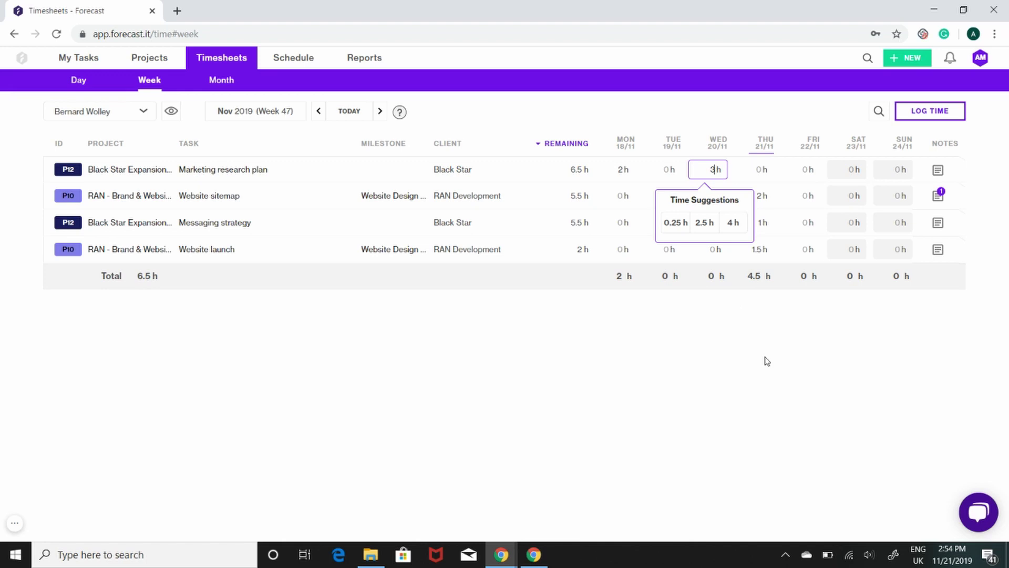
{"action": "left_click", "coordinate": [767, 361]}
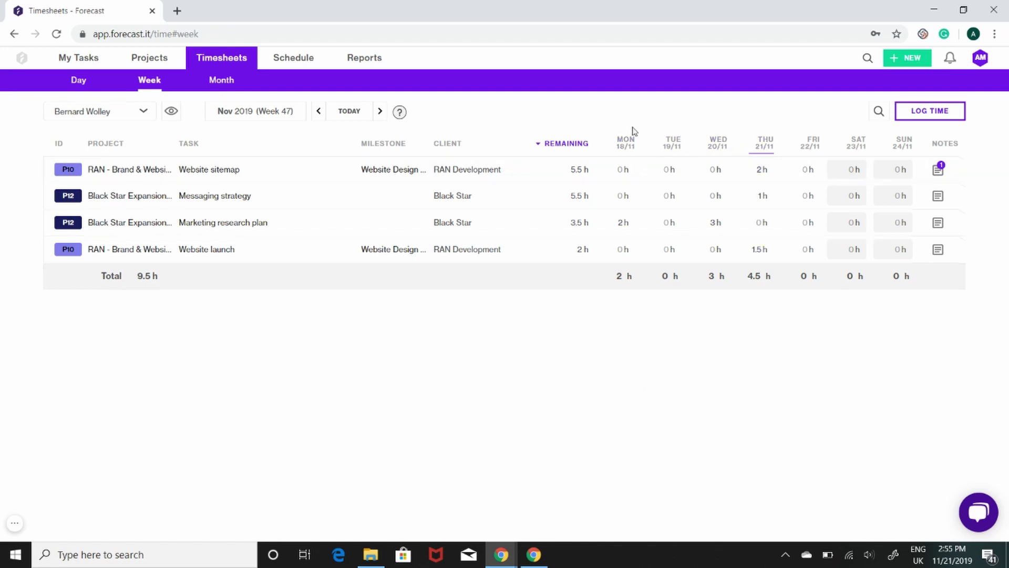
- Copy the time registered on Monday, 18 Nov 2019 to 19/11/19
{"action": "left_click", "coordinate": [629, 149]}
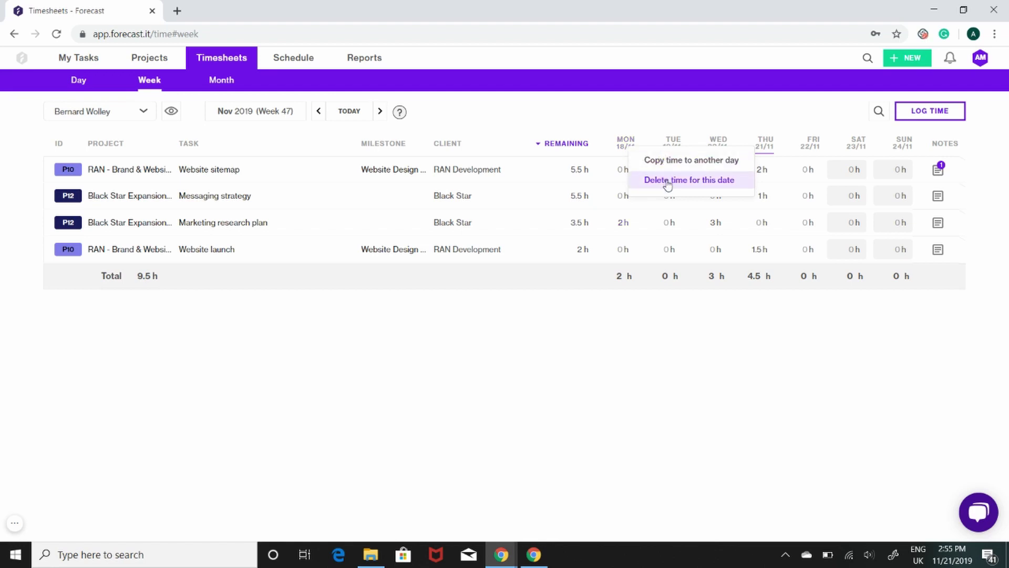
{"action": "left_click", "coordinate": [680, 161]}
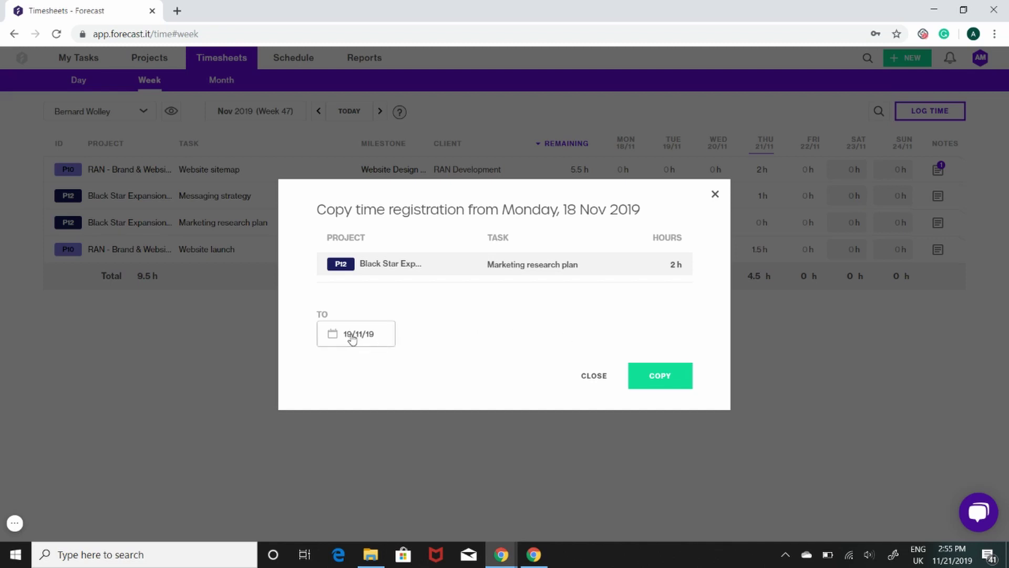
{"action": "left_click", "coordinate": [661, 375]}
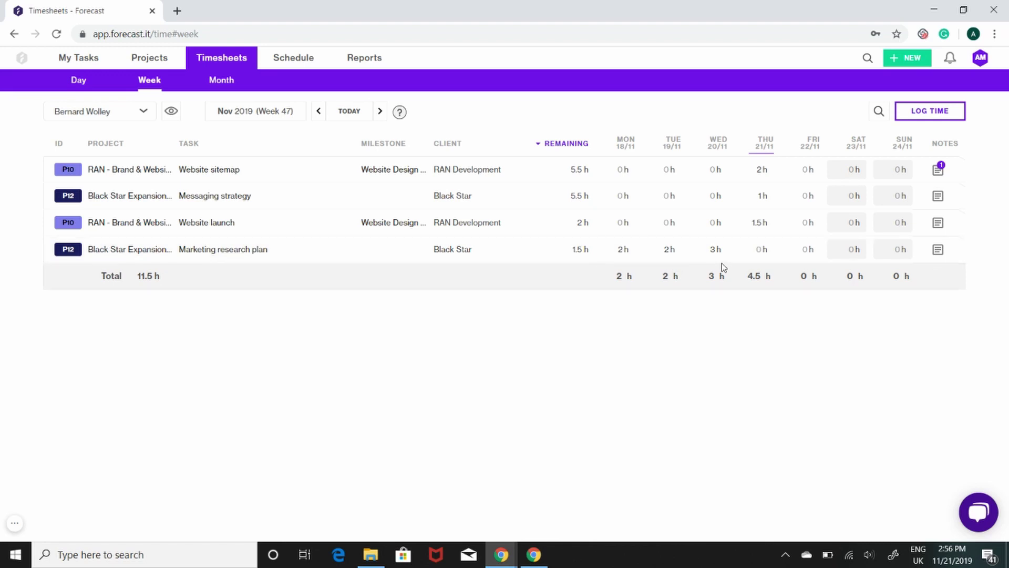
- Delete all time registered on Monday, 18 Nov 2019
{"action": "left_click", "coordinate": [634, 146]}
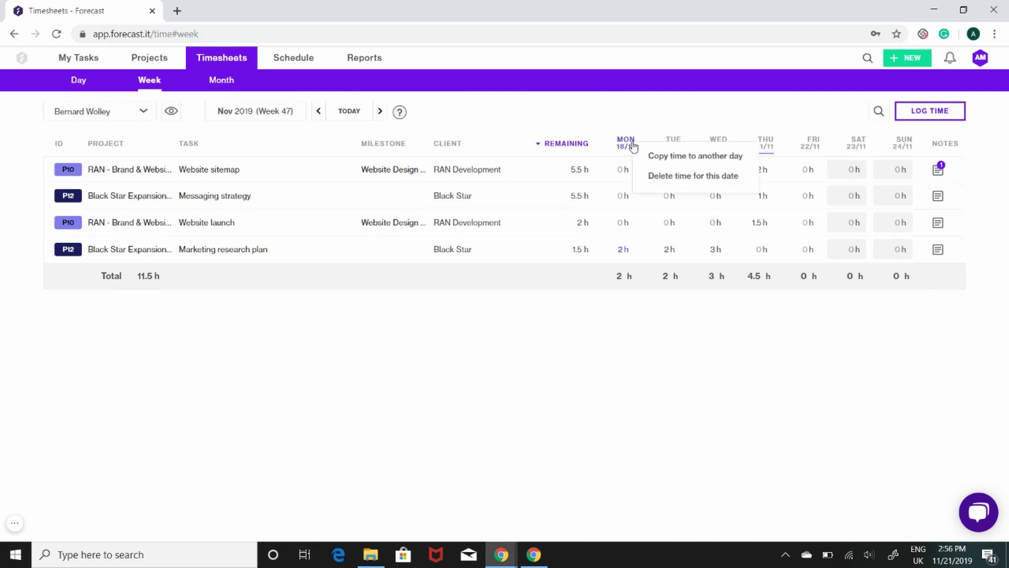
{"action": "left_click", "coordinate": [674, 179]}
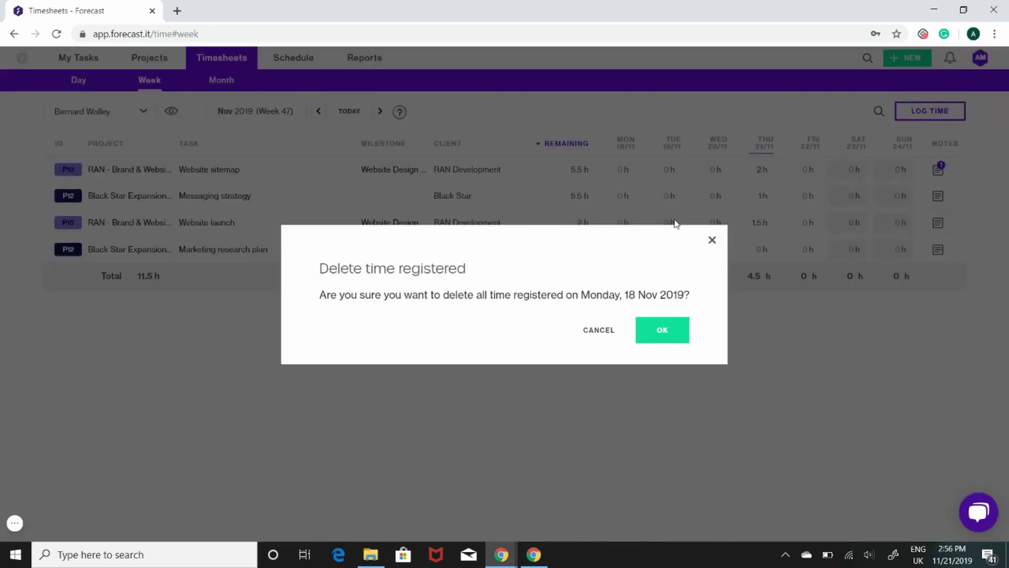
{"action": "left_click", "coordinate": [663, 330]}
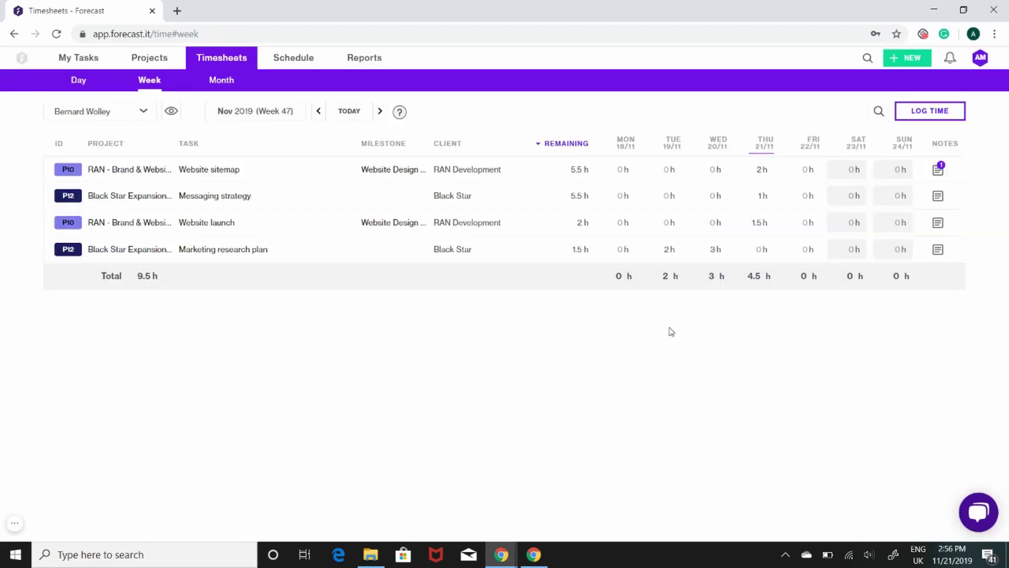
- Open week 46 from the November 2019 month timesheet and return to the month overview
{"action": "left_click", "coordinate": [221, 80]}
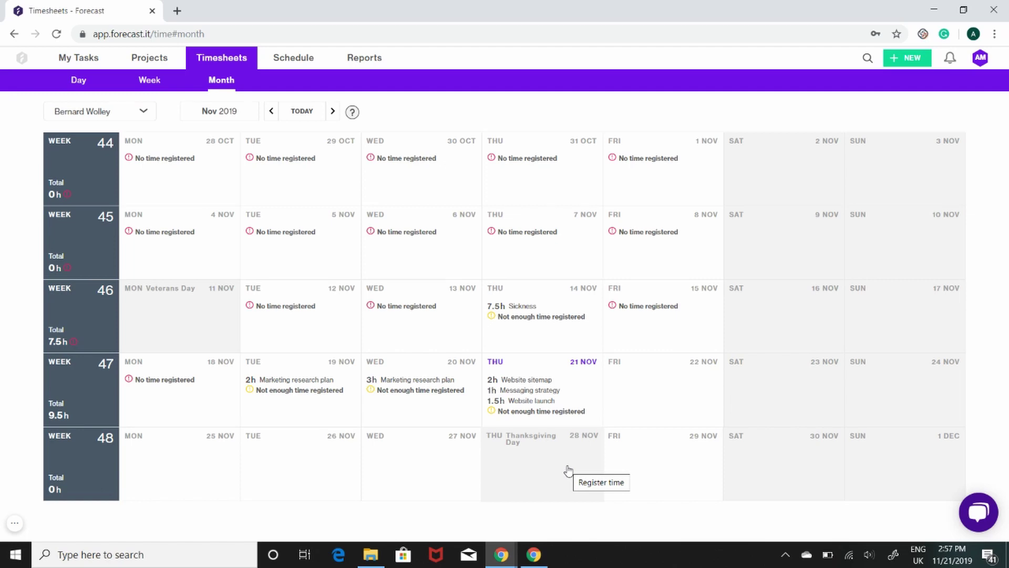
{"action": "left_click", "coordinate": [83, 310]}
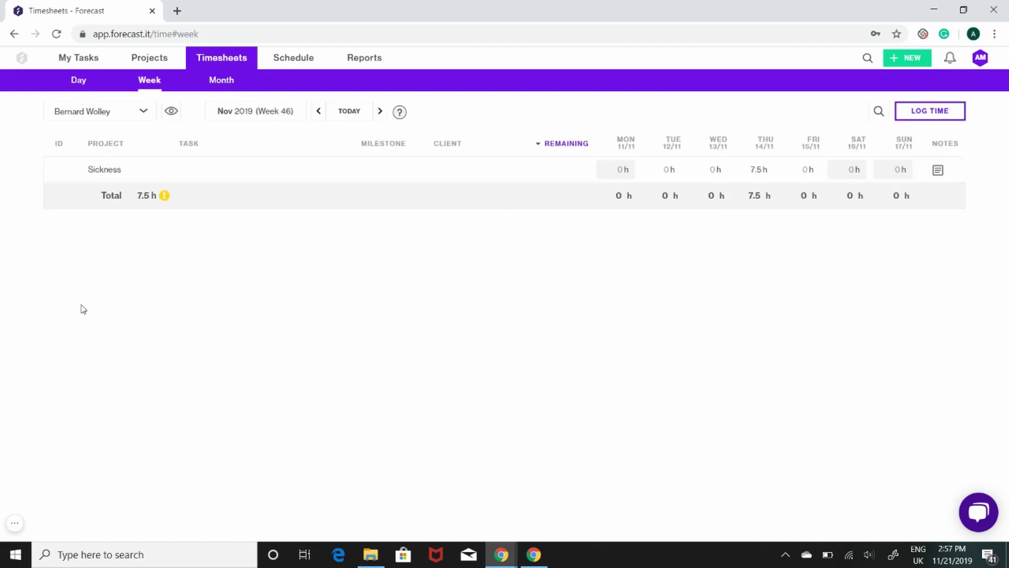
{"action": "left_click", "coordinate": [221, 80]}
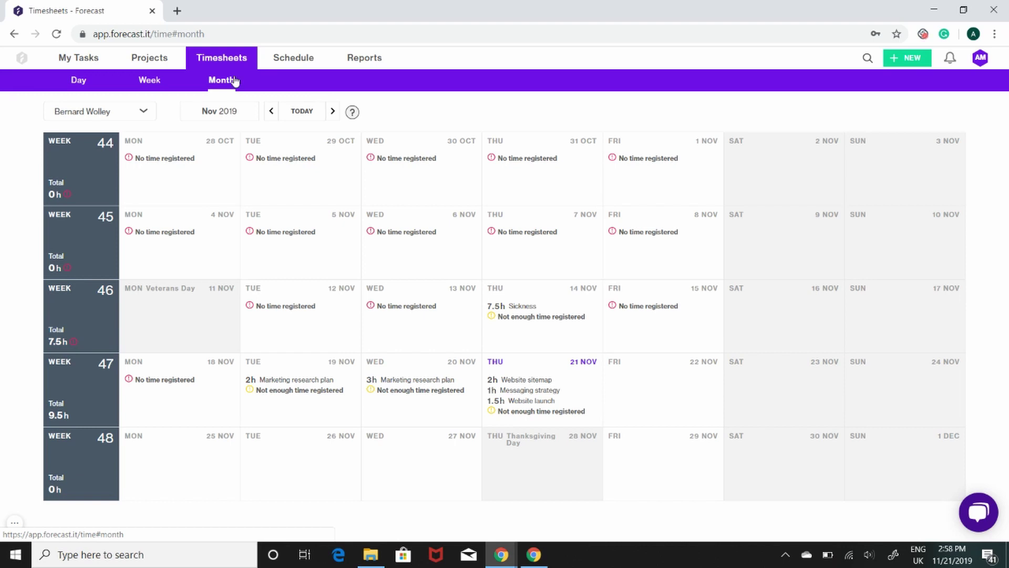
- Switch the month timesheet to the first team member in the list of people
{"action": "left_click", "coordinate": [99, 113]}
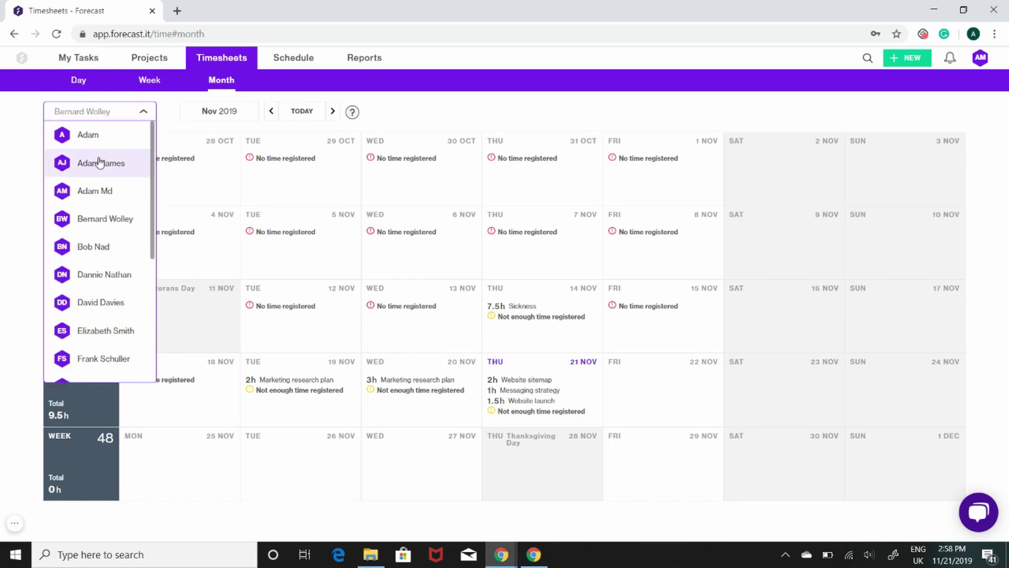
{"action": "left_click", "coordinate": [94, 136]}
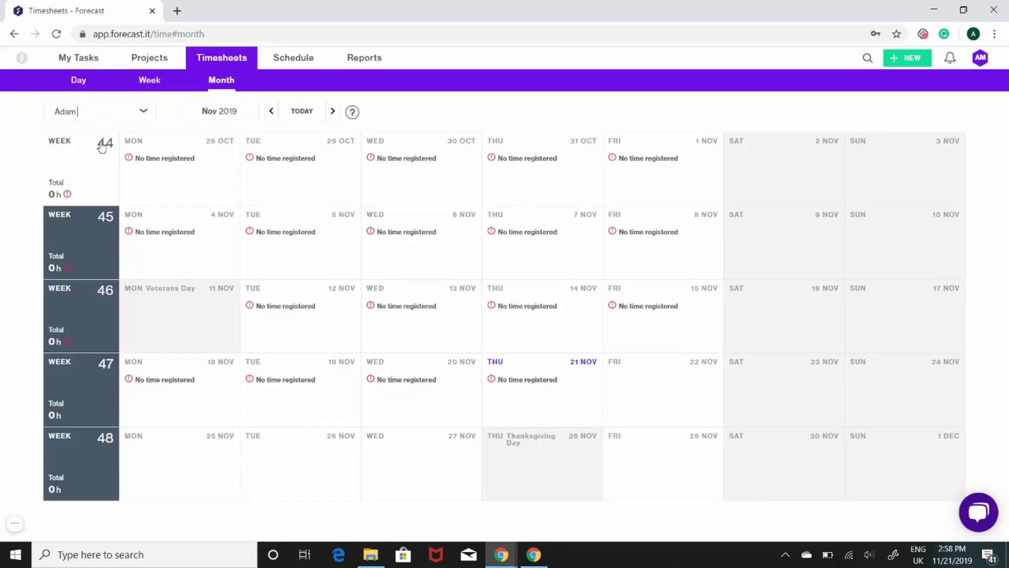